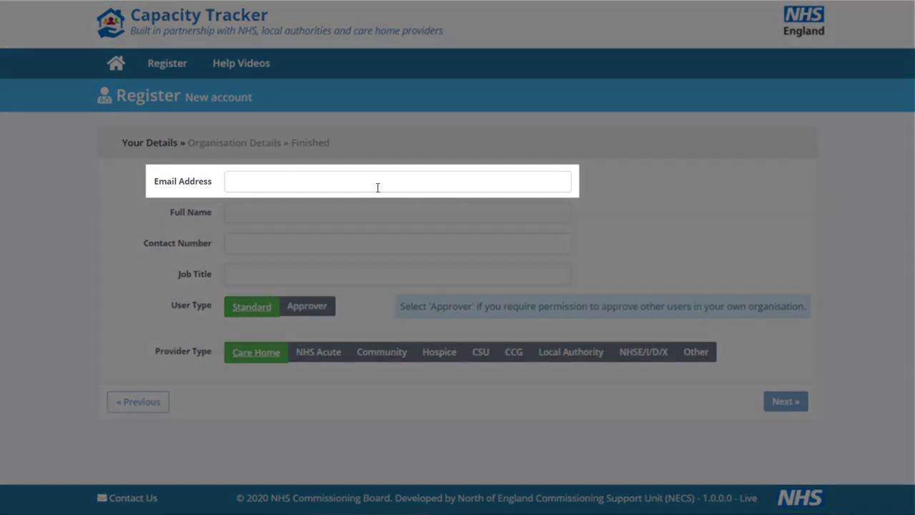
Enter the account e-mail address in the registration form's email field.
click(375, 186)
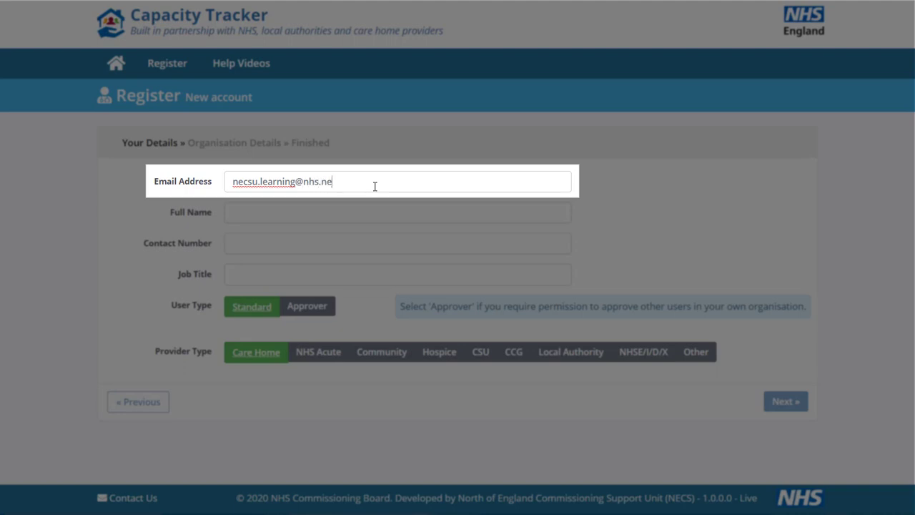
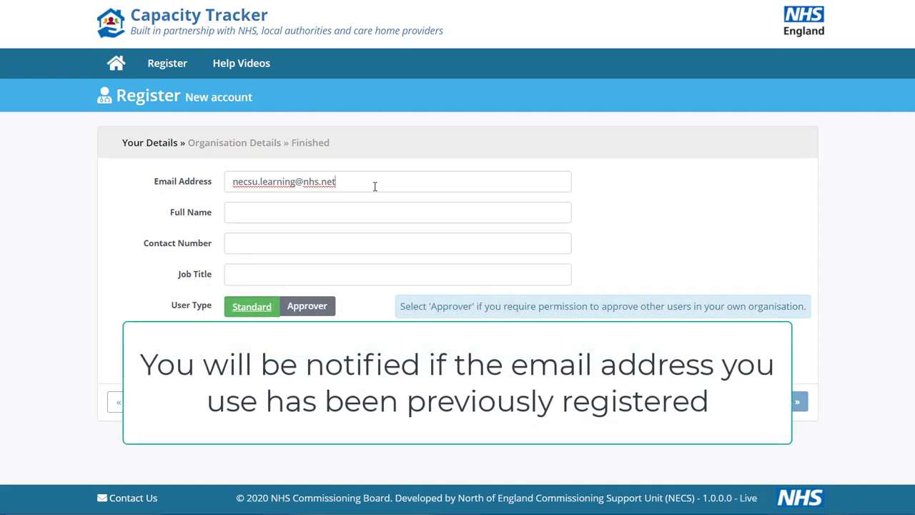
click(660, 217)
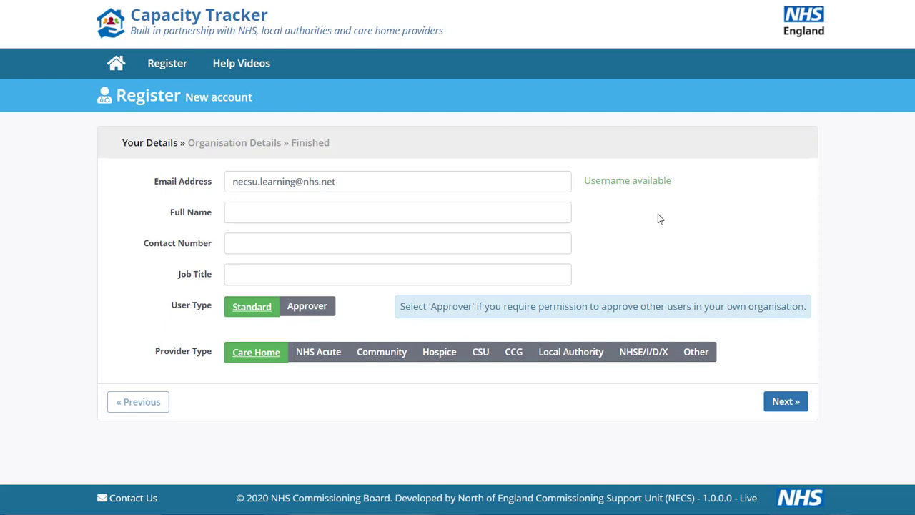
Fill in the user's full name and contact phone number.
click(312, 208)
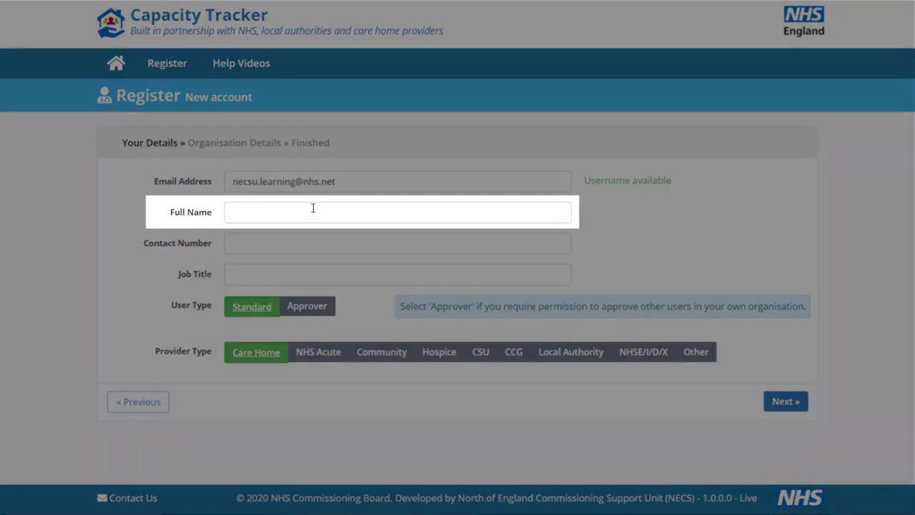
text(Anne Other)
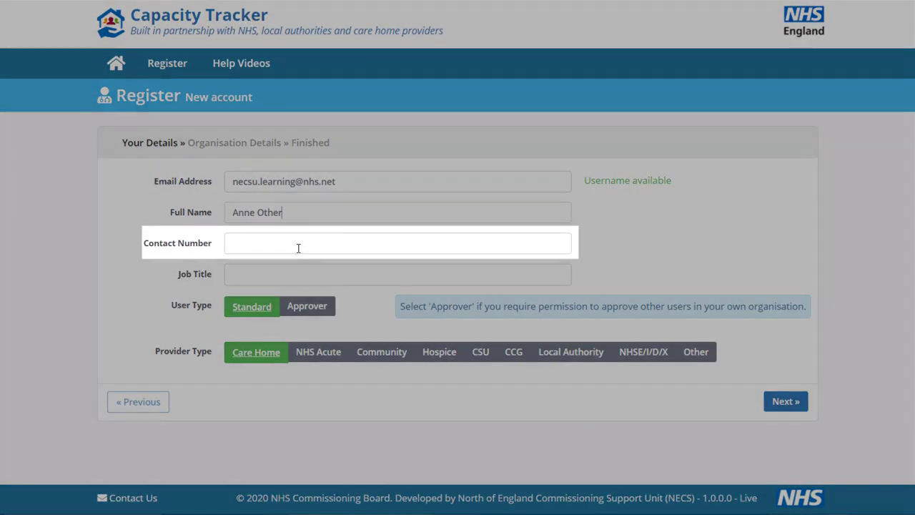
click(298, 248)
text(02)
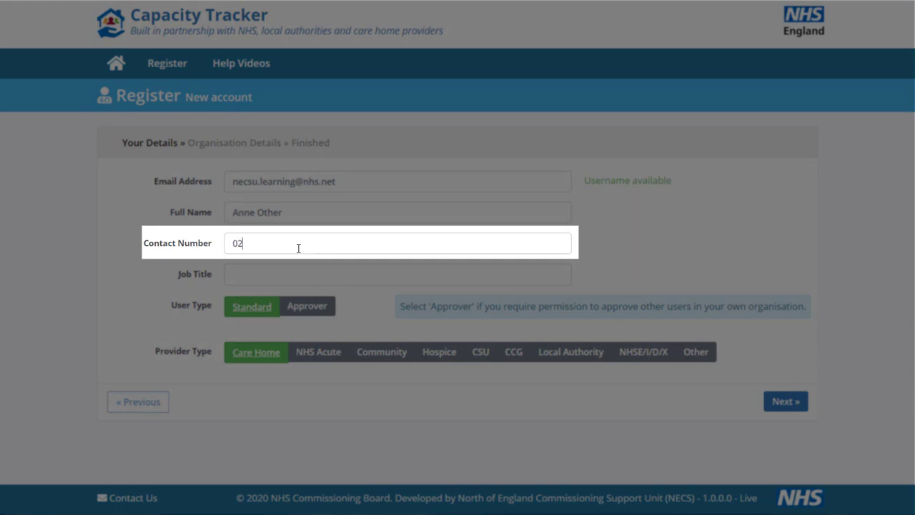
text(020202020)
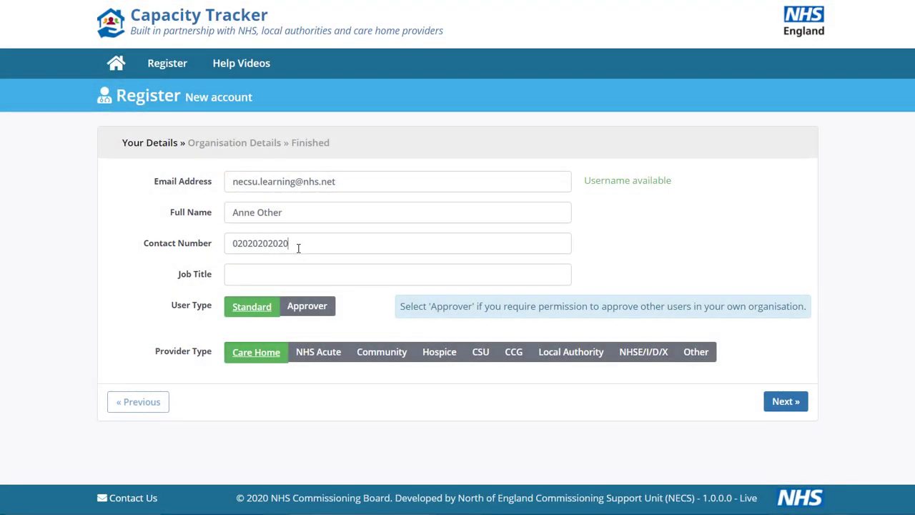
Set the job title to Care home assistant and continue to the organisation details.
click(296, 280)
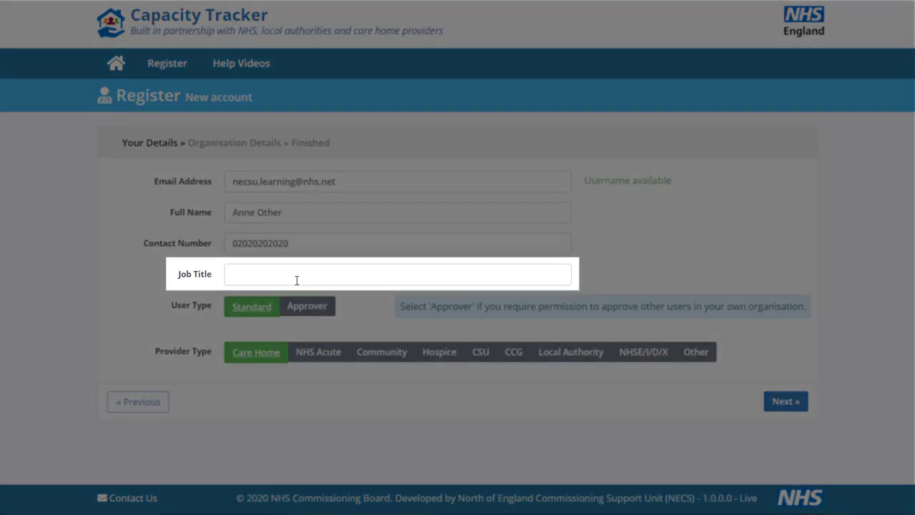
text(Care home assistant)
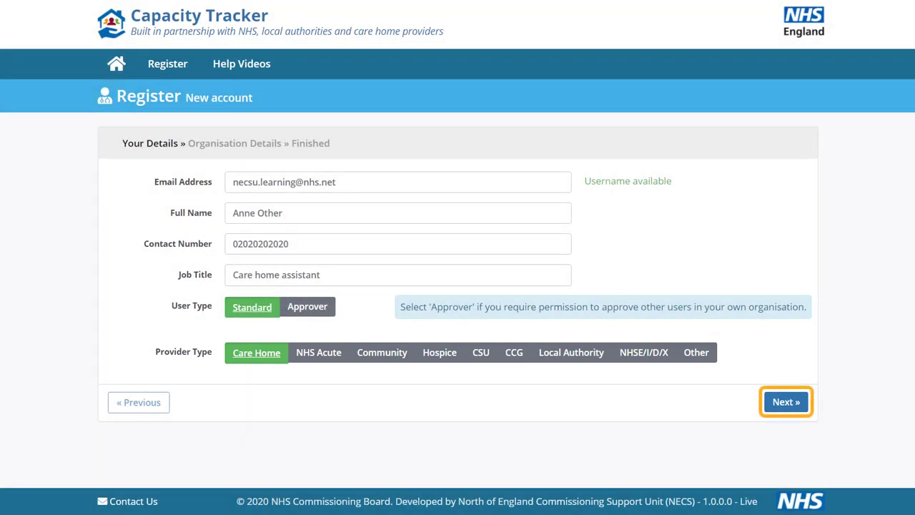
click(786, 402)
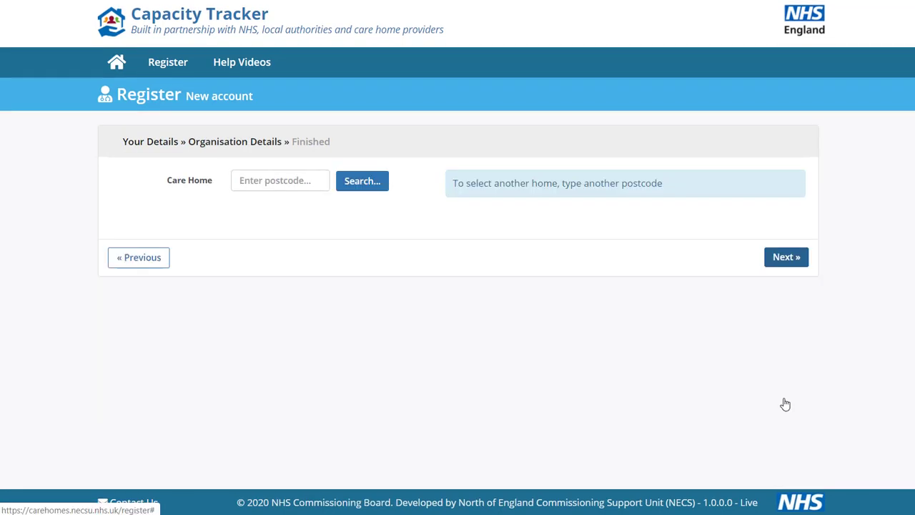
Search for care homes at postcode ox32rx, select Cranberry Care Home and continue.
click(297, 183)
text(ox32rx)
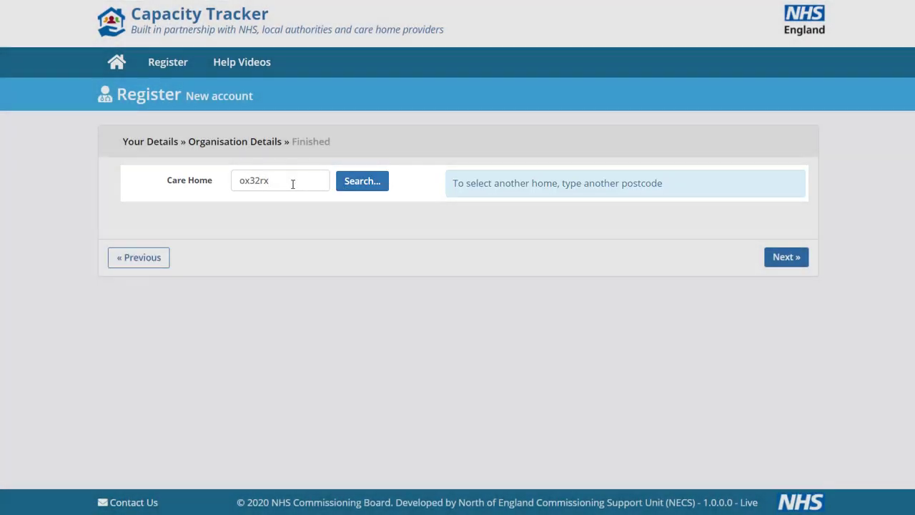
key(Return)
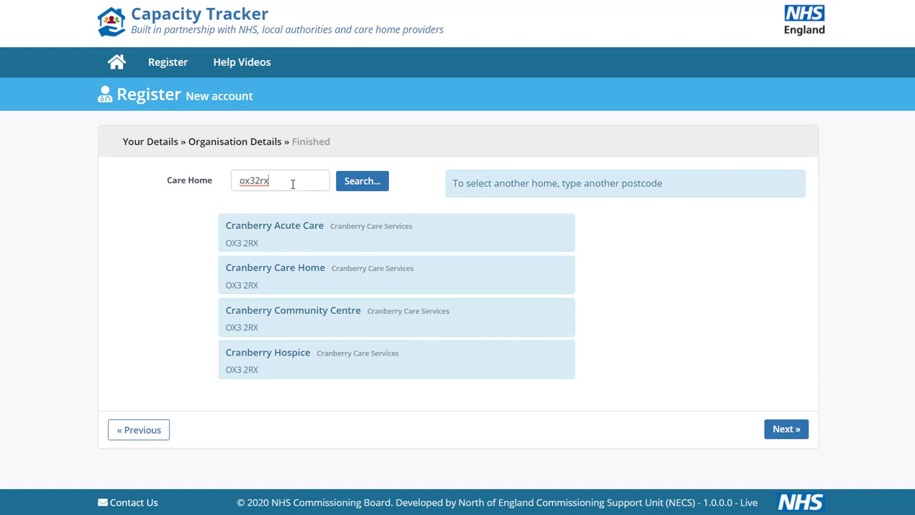
click(360, 280)
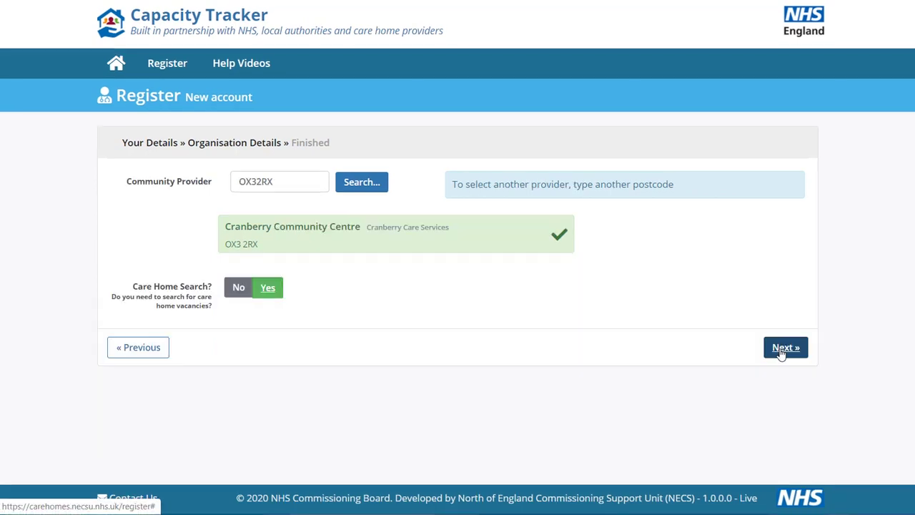
click(779, 350)
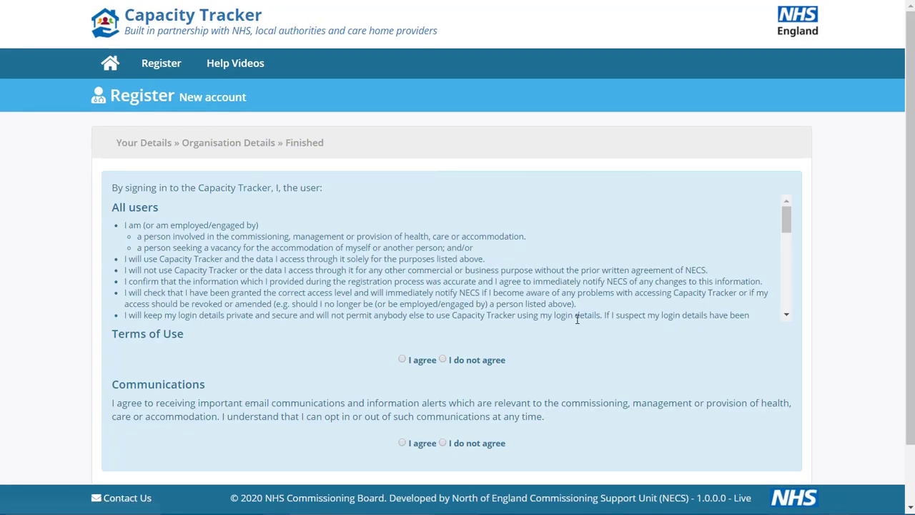
Agree to the Terms of Use and to receiving communications.
click(344, 279)
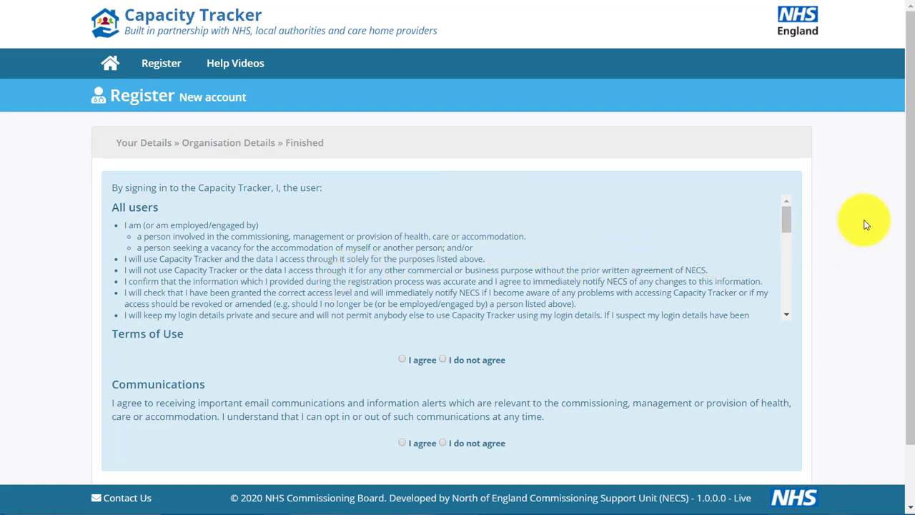
scroll(865, 225, down, 1)
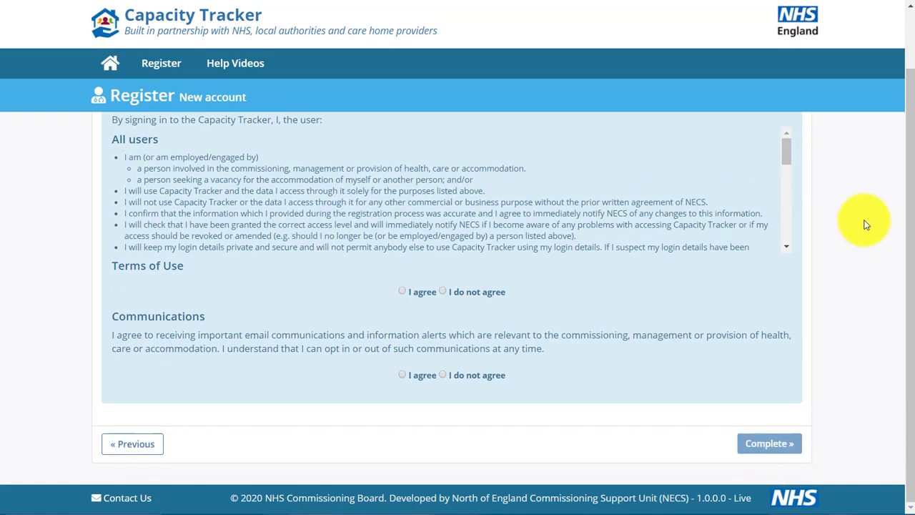
click(403, 292)
click(401, 374)
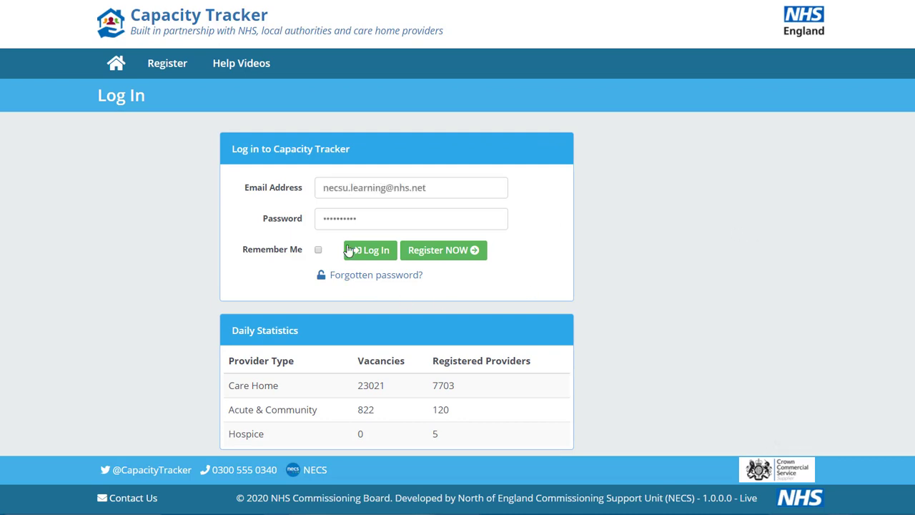
Log in with the account password and submit the new password to replace the expired one.
click(371, 252)
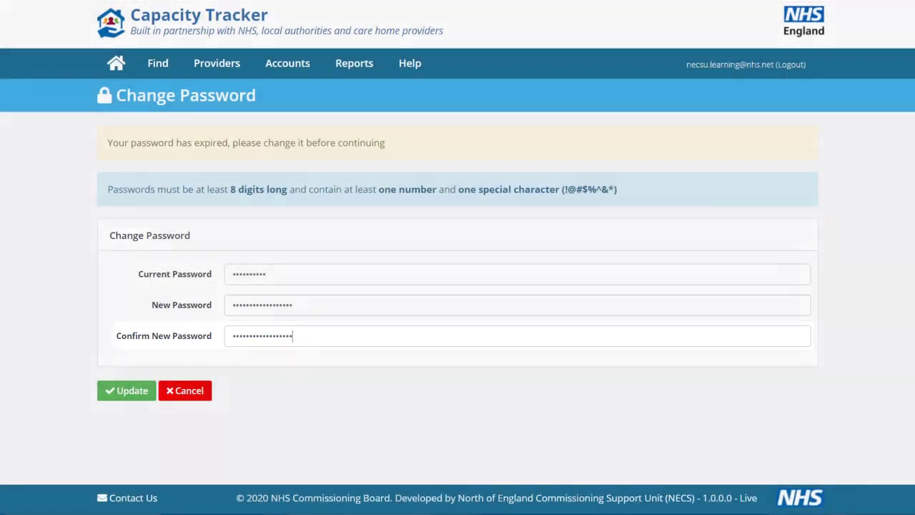
click(129, 394)
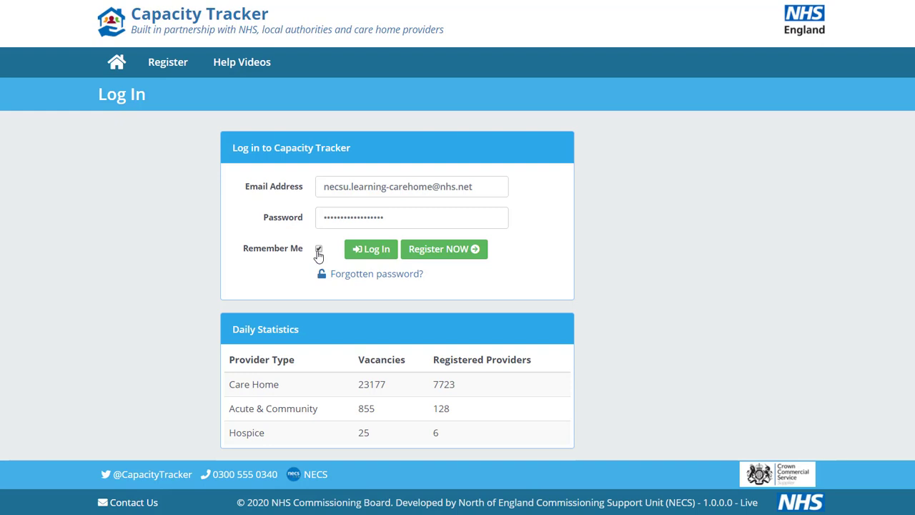
Log in to the care home account with Remember Me and open the Care Home Providers list.
click(372, 252)
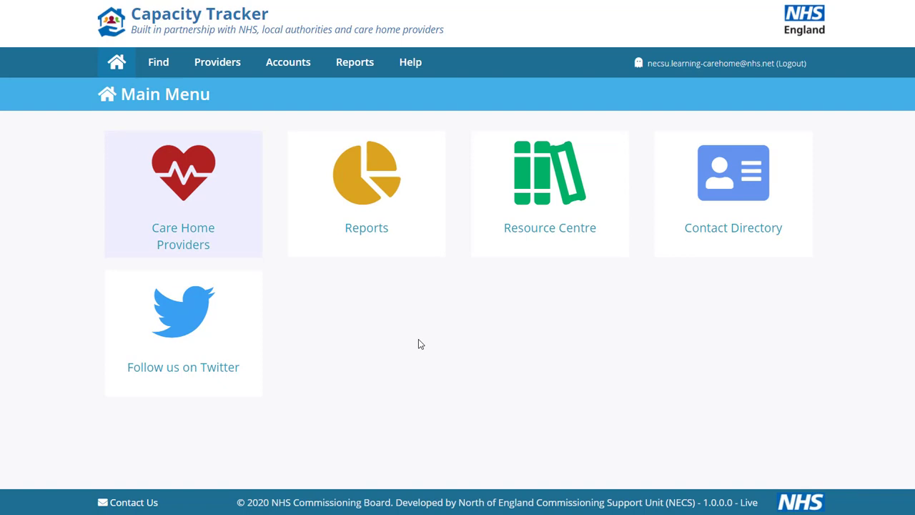
click(216, 207)
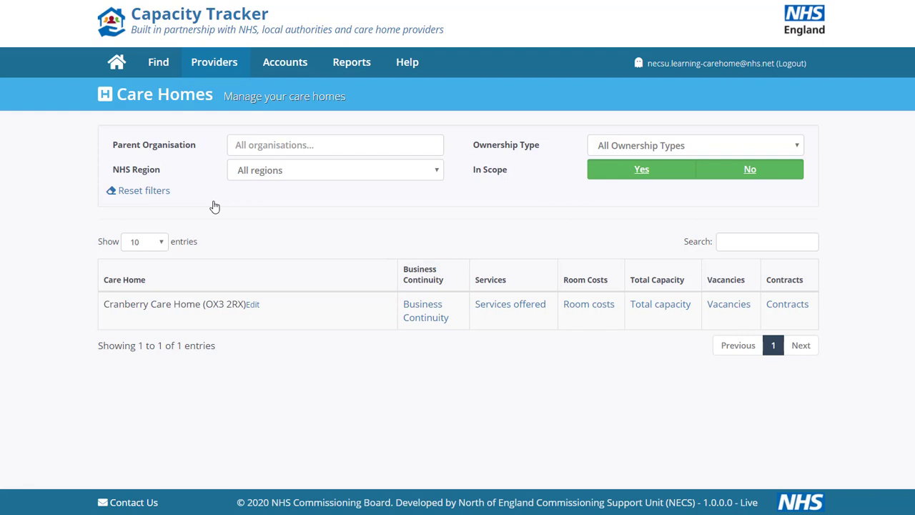
Open Cranberry Care Home for editing and review its classification and funding details.
click(255, 303)
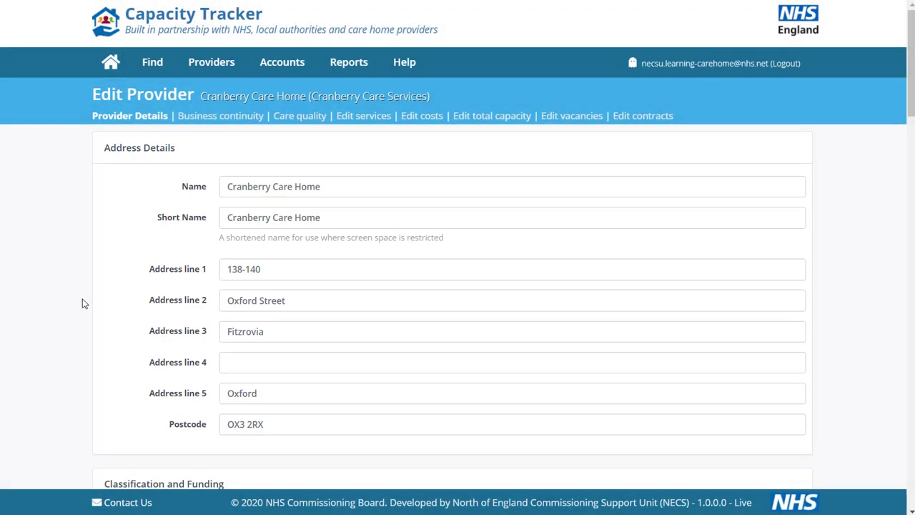
scroll(83, 303, down, 5)
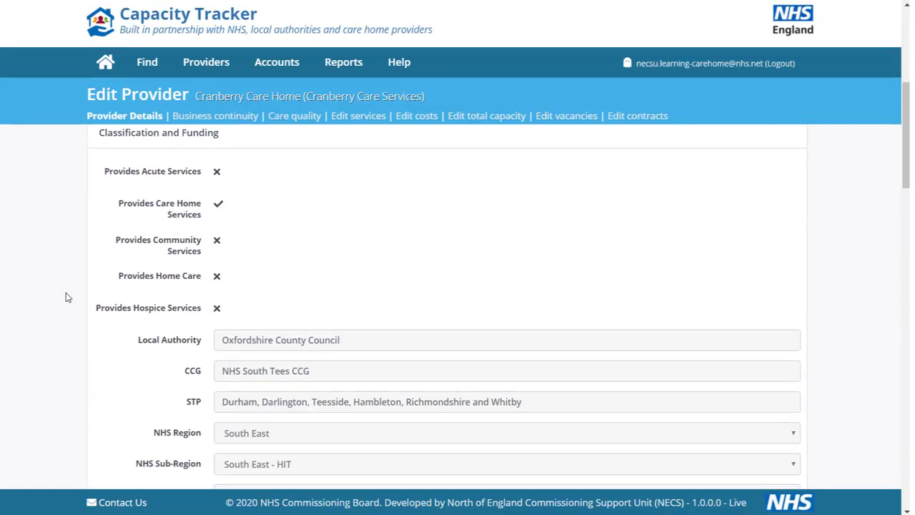
scroll(65, 297, down, 3)
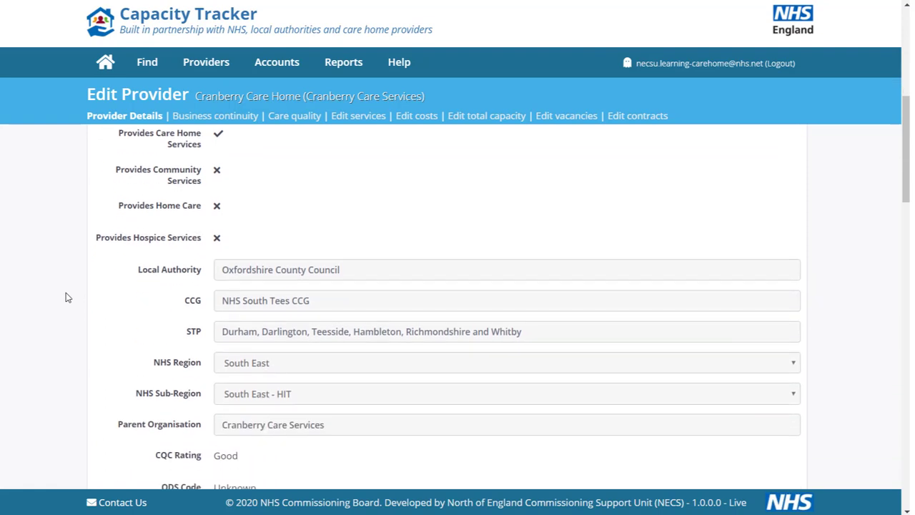
scroll(65, 295, down, 2)
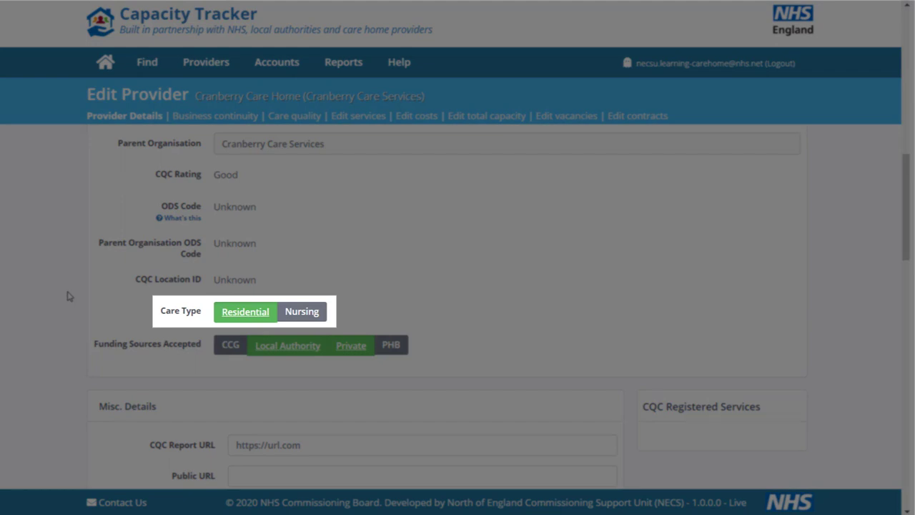
Try switching on the Nursing care type, then switch it off again.
click(301, 312)
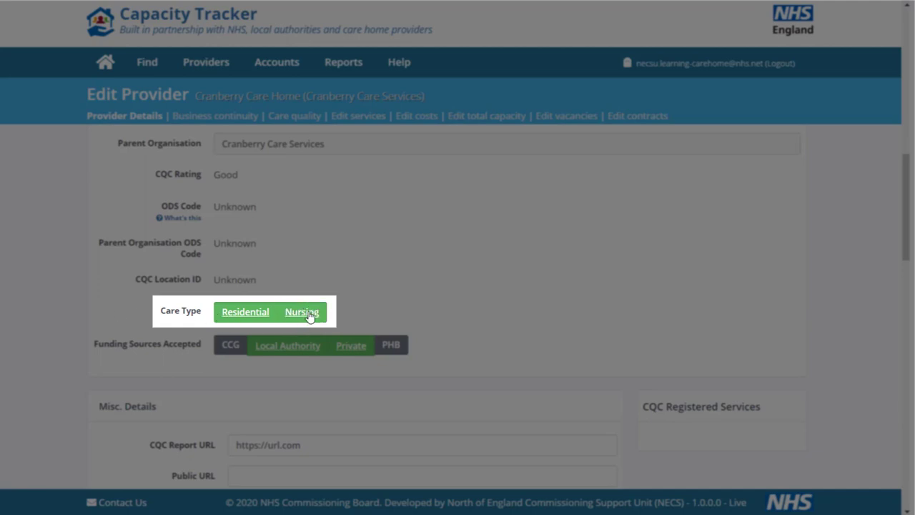
click(308, 313)
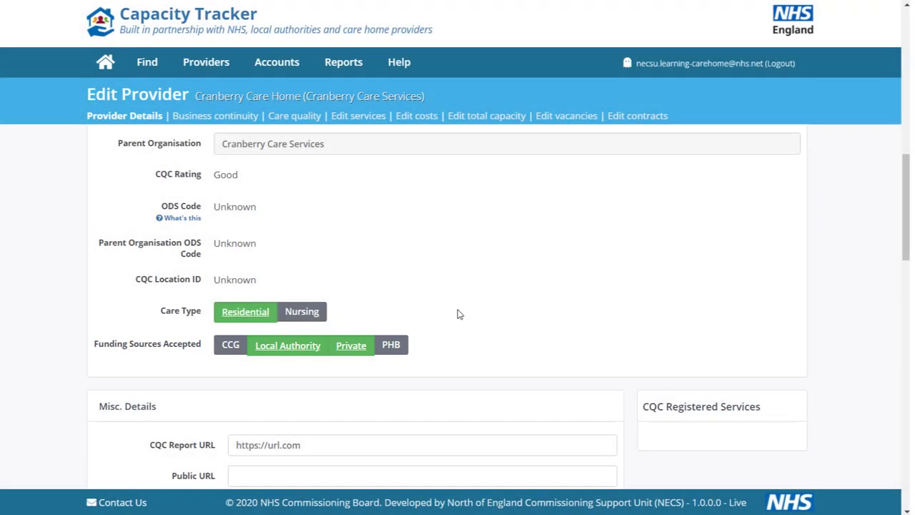
scroll(458, 314, down, 3)
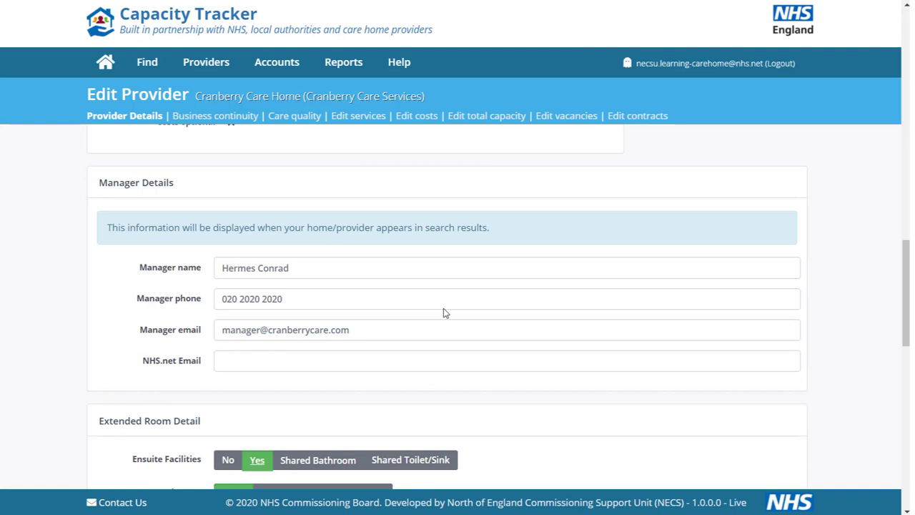
scroll(443, 313, down, 3)
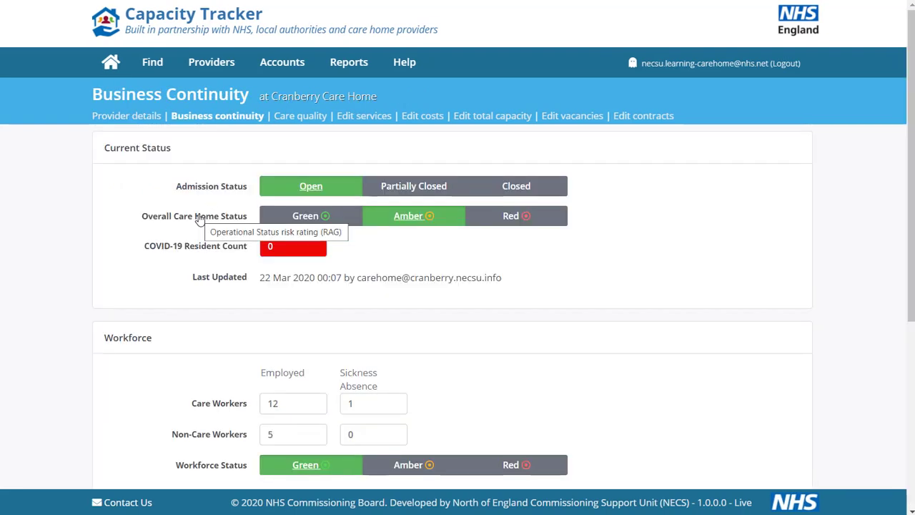
Scroll through the Business Continuity page's status, workforce and PPE sections.
scroll(200, 218, down, 1)
scroll(39, 250, down, 3)
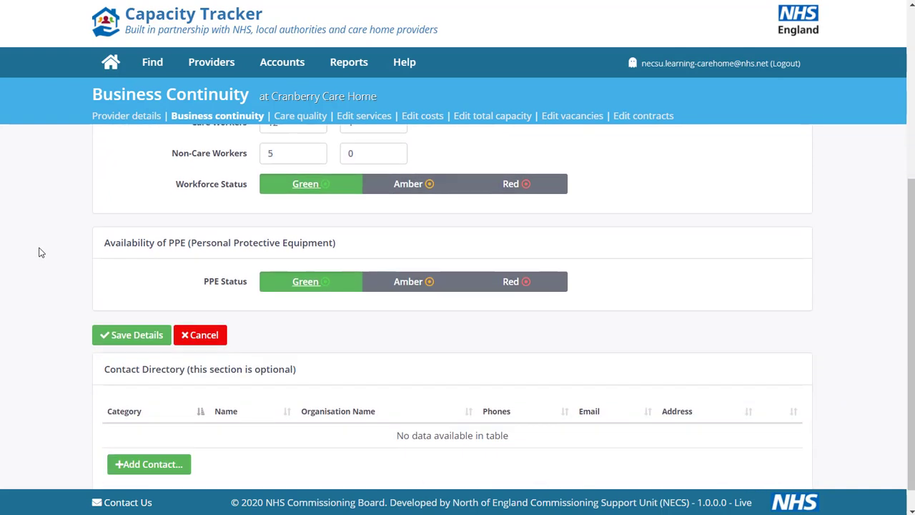
scroll(41, 253, down, 1)
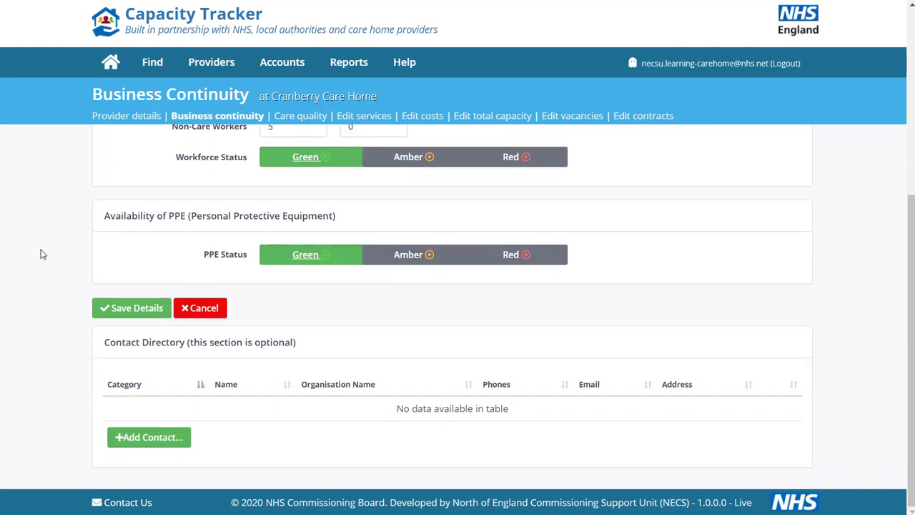
scroll(40, 254, up, 4)
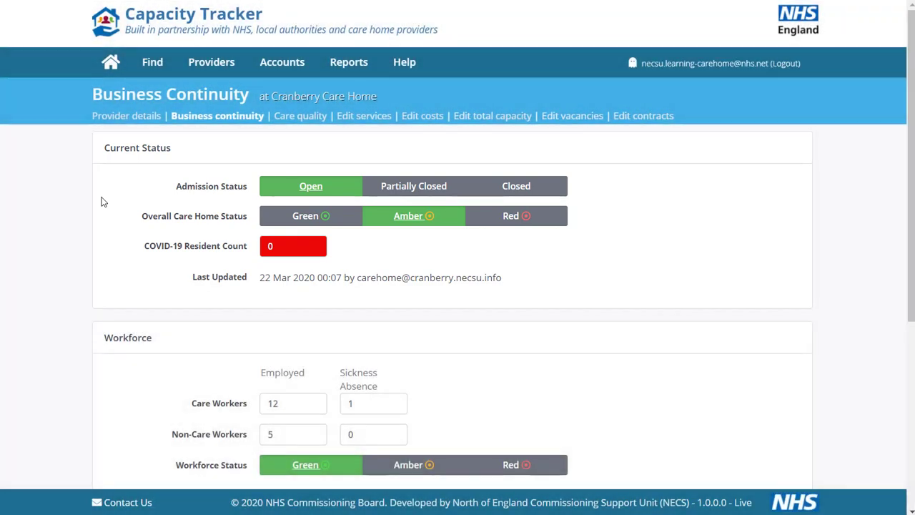
Set the admission status to Partially Closed and toggle General Residential vacancies to Closed and back to Open.
click(424, 190)
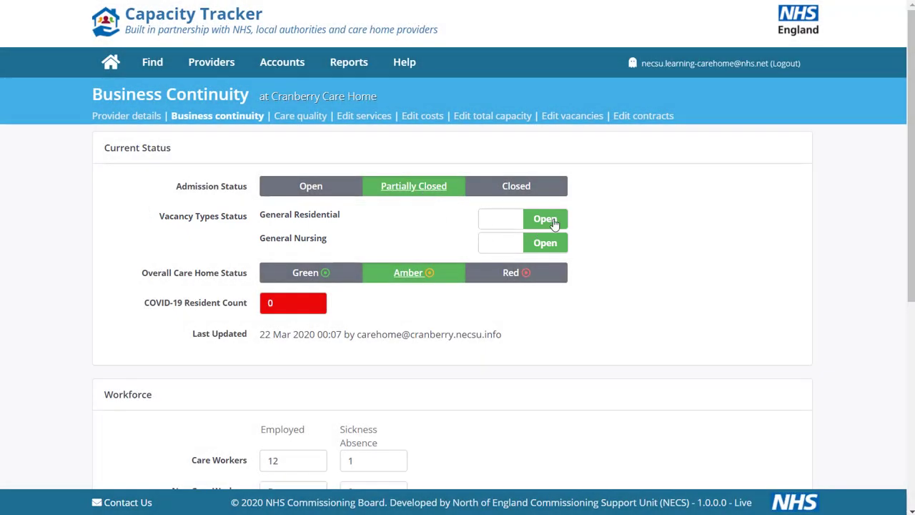
click(551, 225)
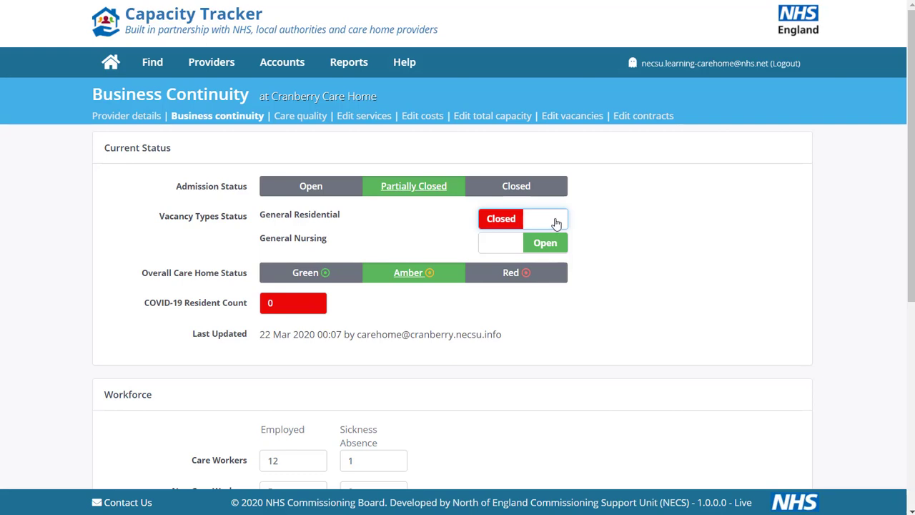
click(556, 223)
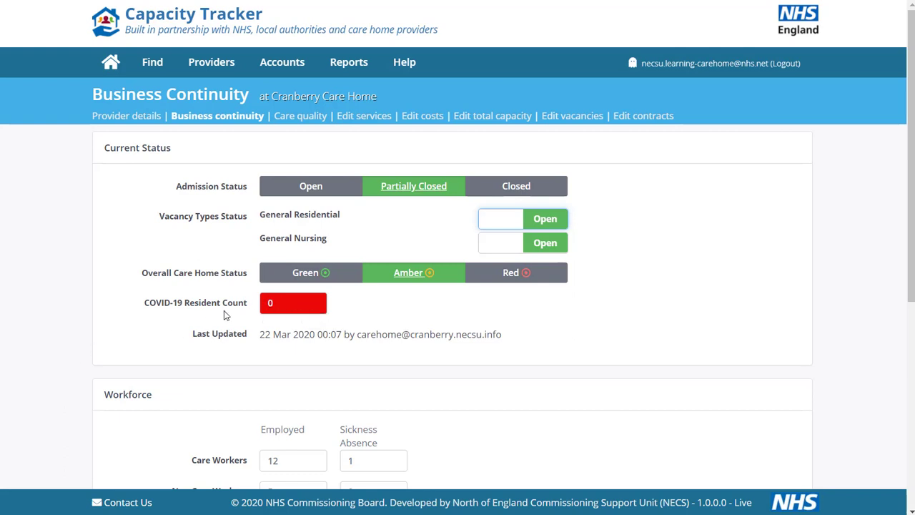
Open a new entry row in the Business Continuity page's optional Contact Directory.
scroll(57, 336, down, 1)
scroll(56, 336, down, 1)
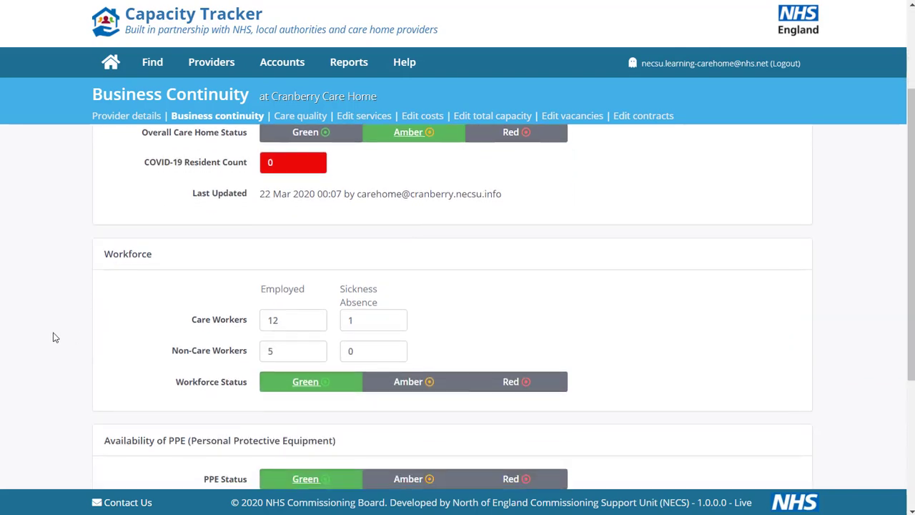
scroll(53, 335, down, 1)
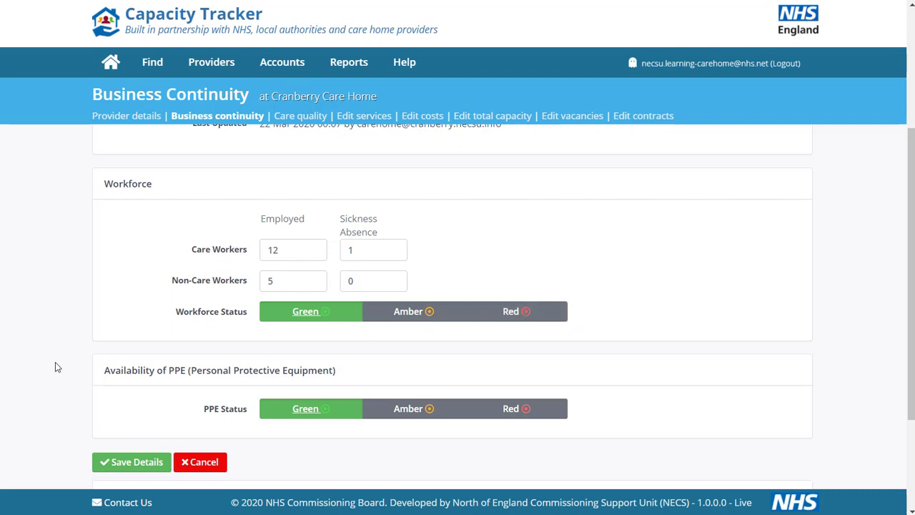
scroll(19, 331, down, 2)
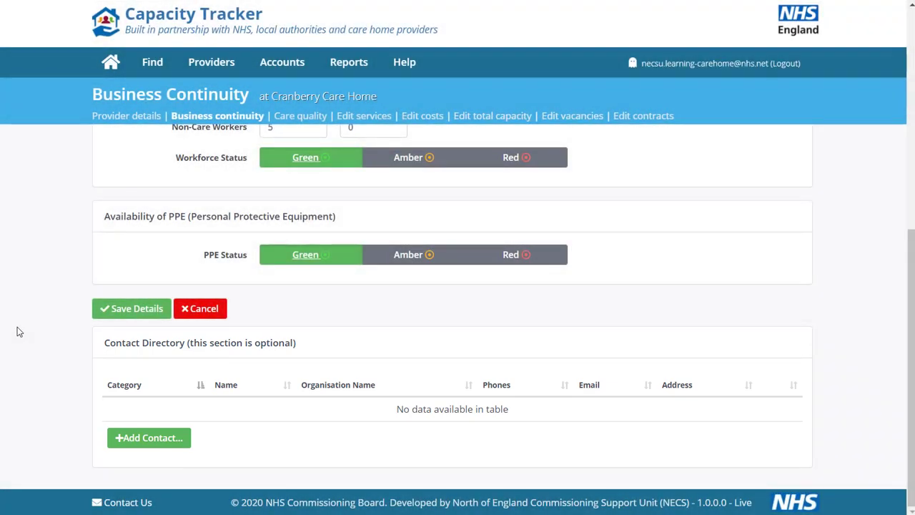
click(112, 443)
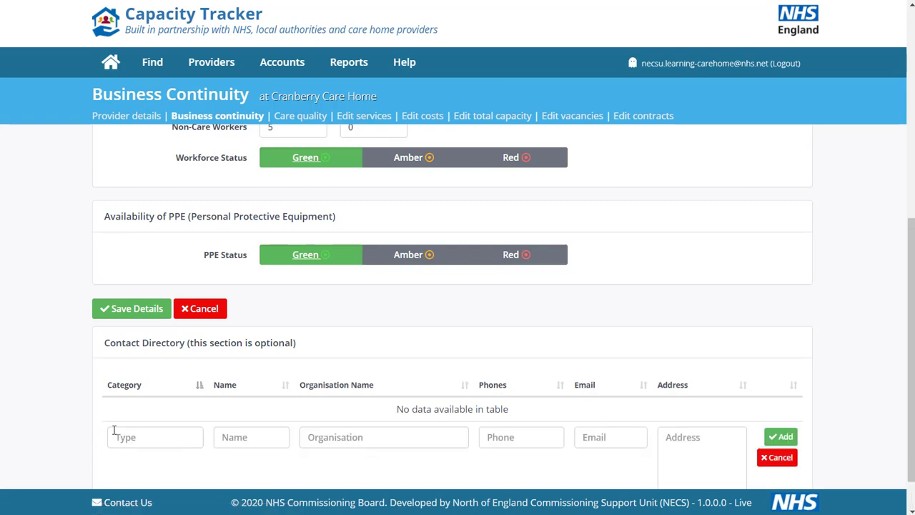
scroll(22, 384, down, 1)
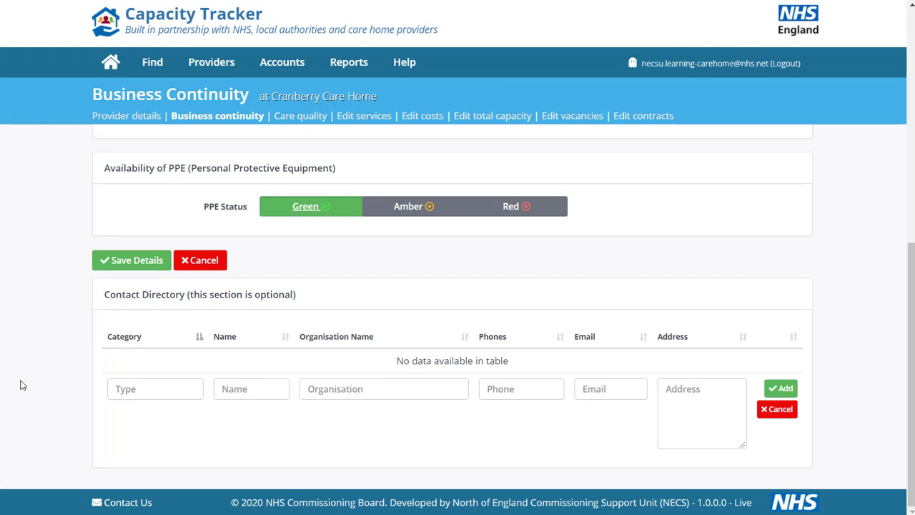
click(21, 385)
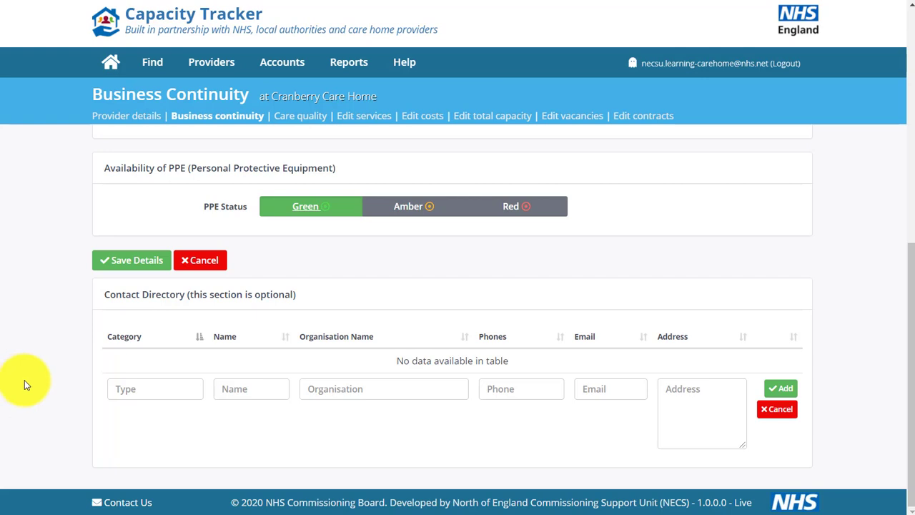
On the services page, try ticking Community Care as a long-term vacancy type, then untick it.
click(364, 117)
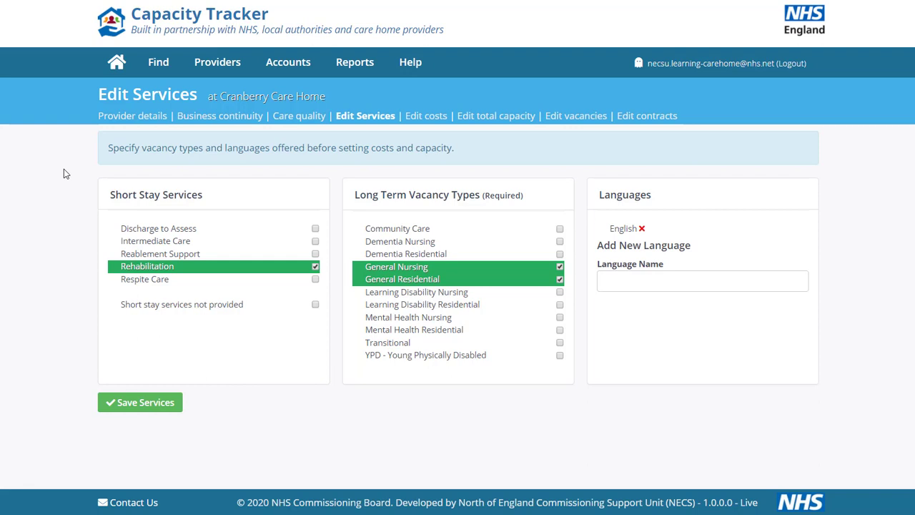
click(560, 229)
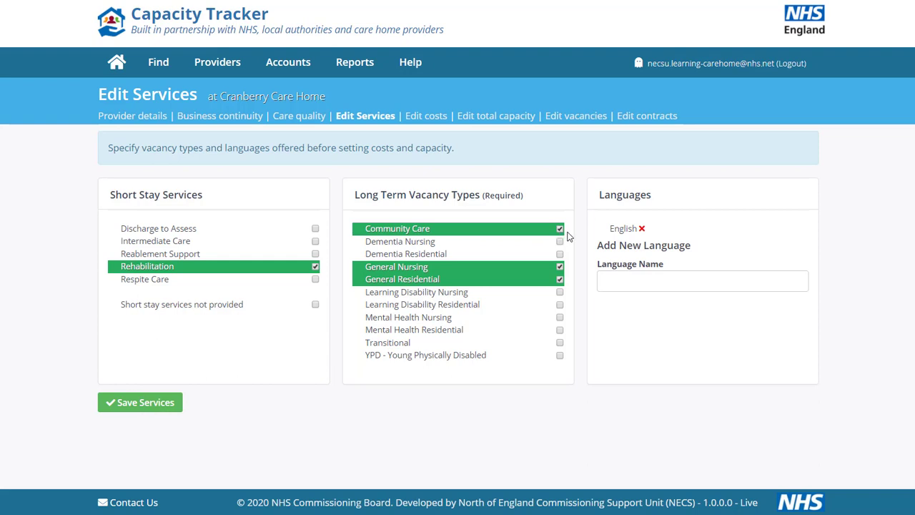
click(560, 230)
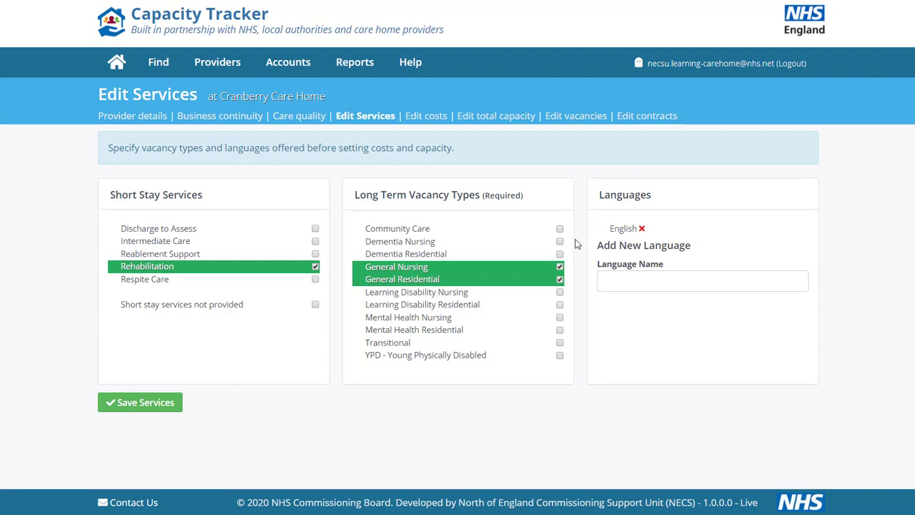
Add British Sign Language to the care home's languages and save the services.
click(661, 279)
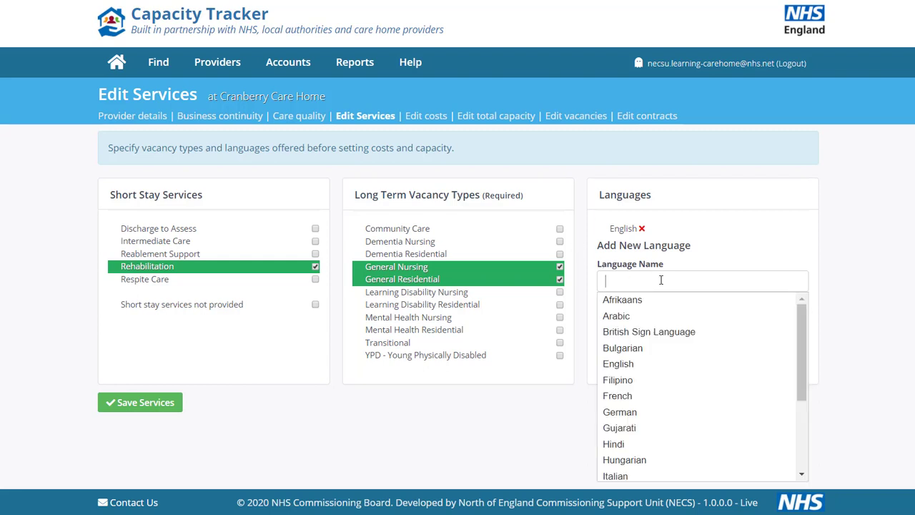
scroll(763, 344, down, 2)
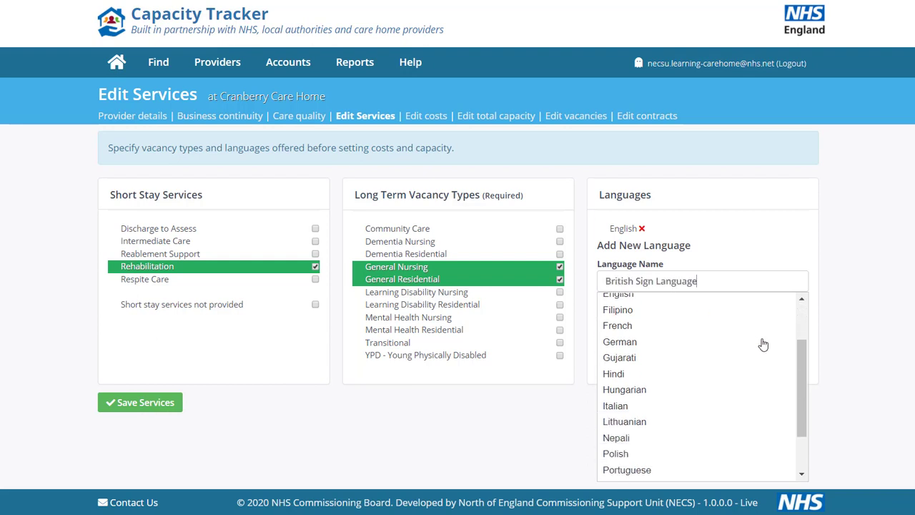
scroll(762, 345, down, 2)
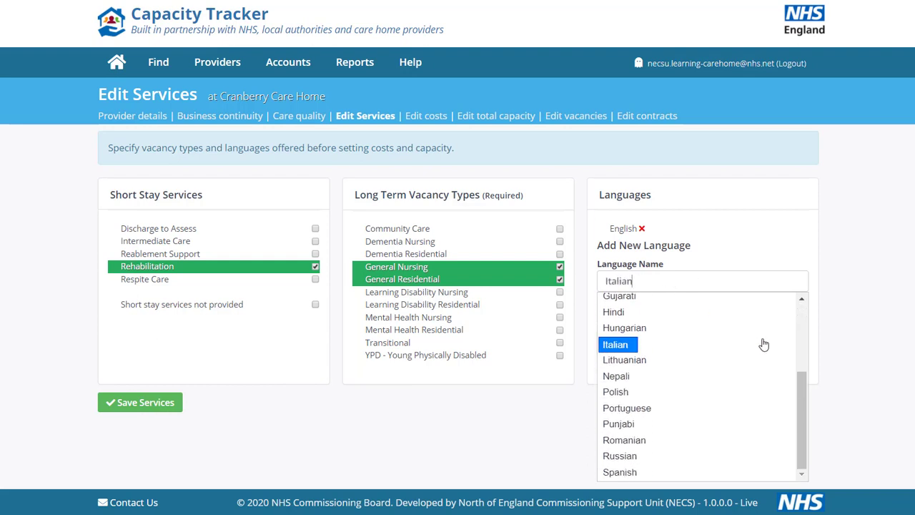
scroll(762, 344, up, 4)
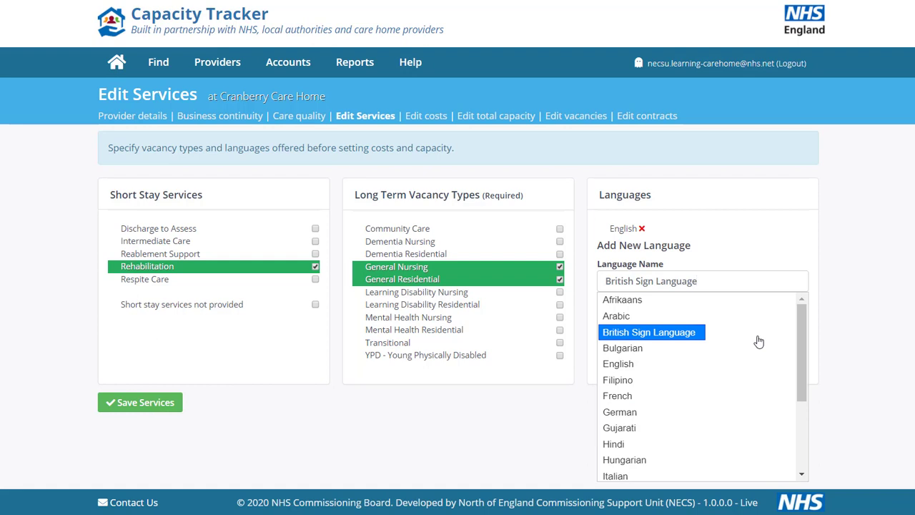
click(680, 334)
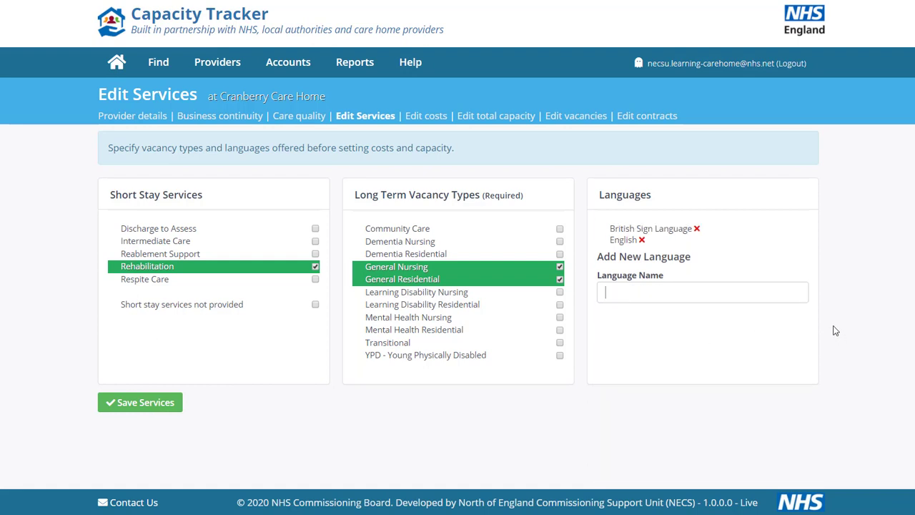
click(122, 402)
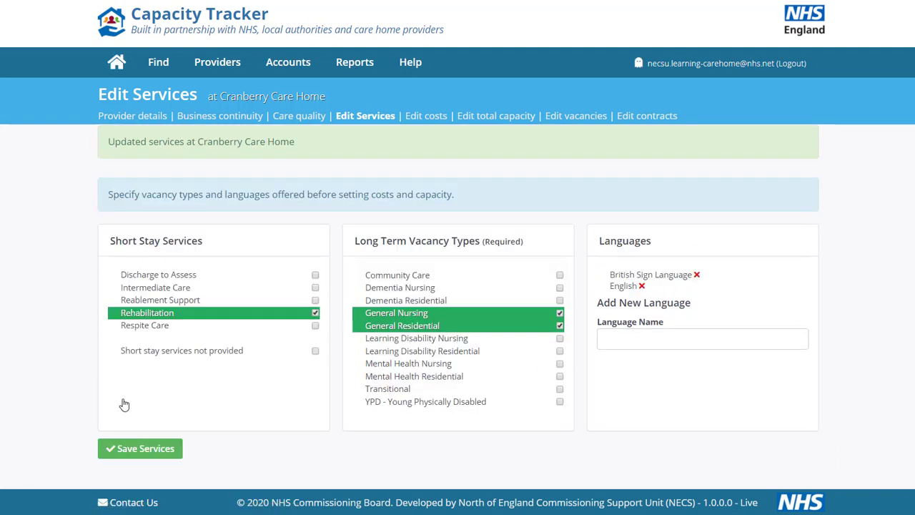
Set indicative weekly prices of £500 for General Nursing, General Residential and Short stay, and save the costs.
click(429, 116)
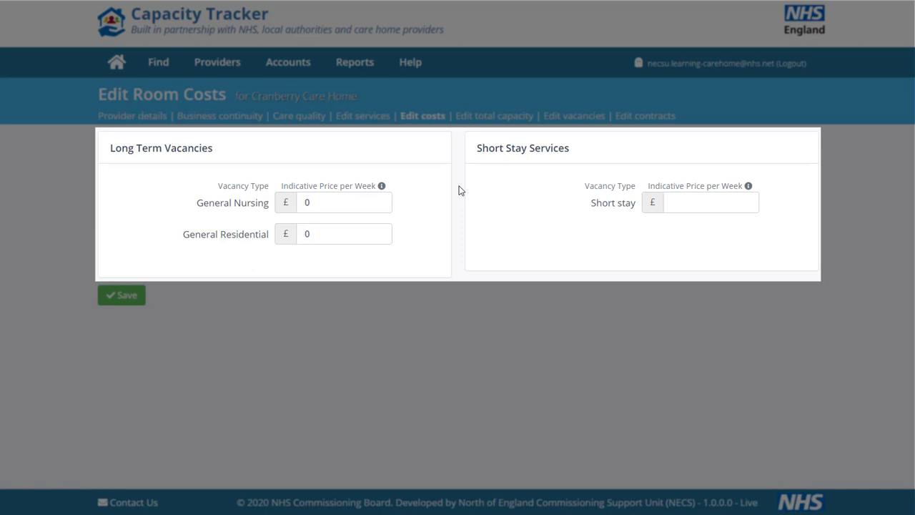
double_click(307, 202)
text(500)
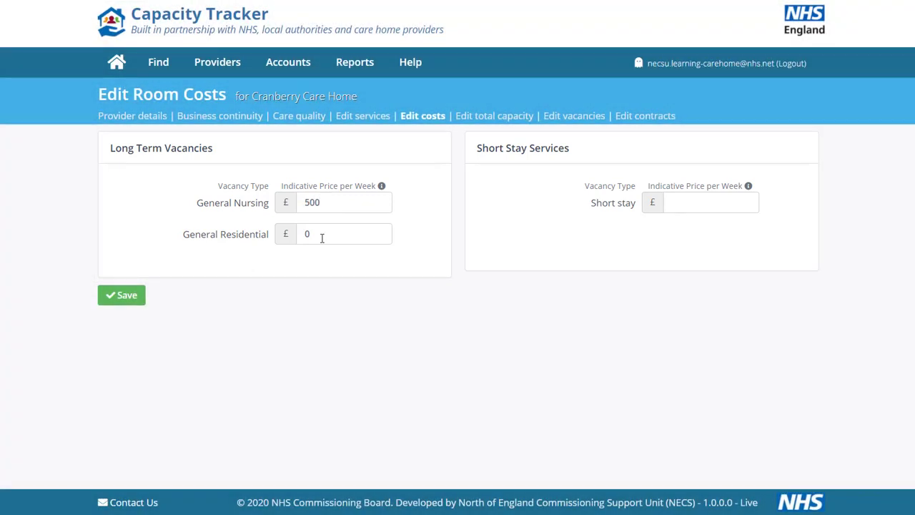
double_click(318, 236)
text(500)
click(689, 207)
text(500)
click(127, 298)
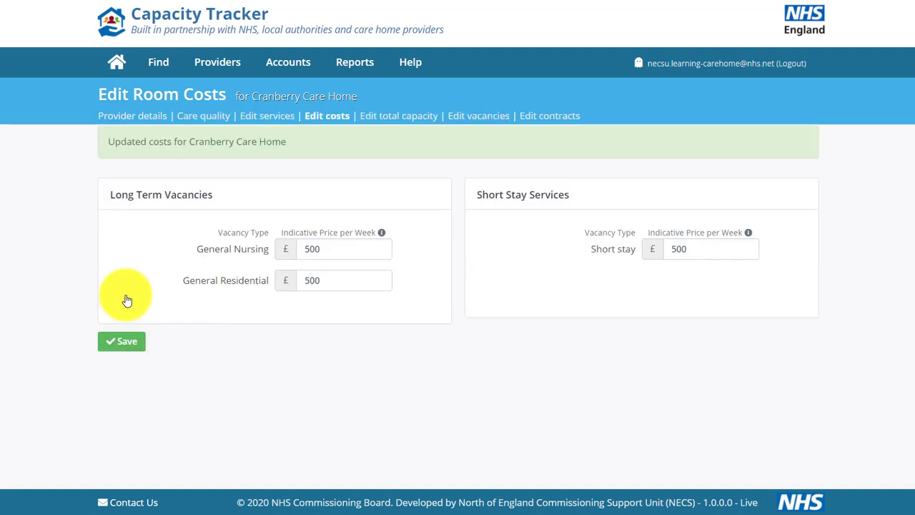
Set total capacity to 40 General Nursing and 20 General Residential beds and save.
click(392, 116)
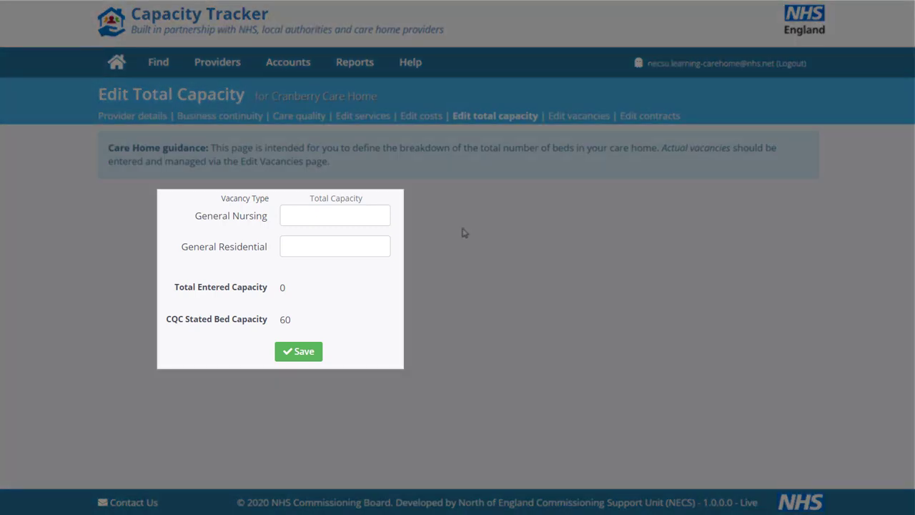
click(353, 211)
text(40)
click(325, 243)
text(20)
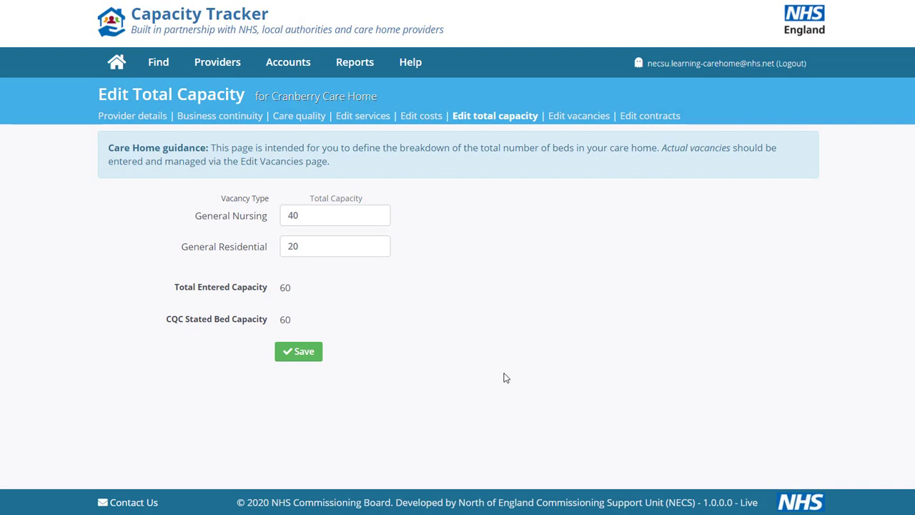
click(306, 350)
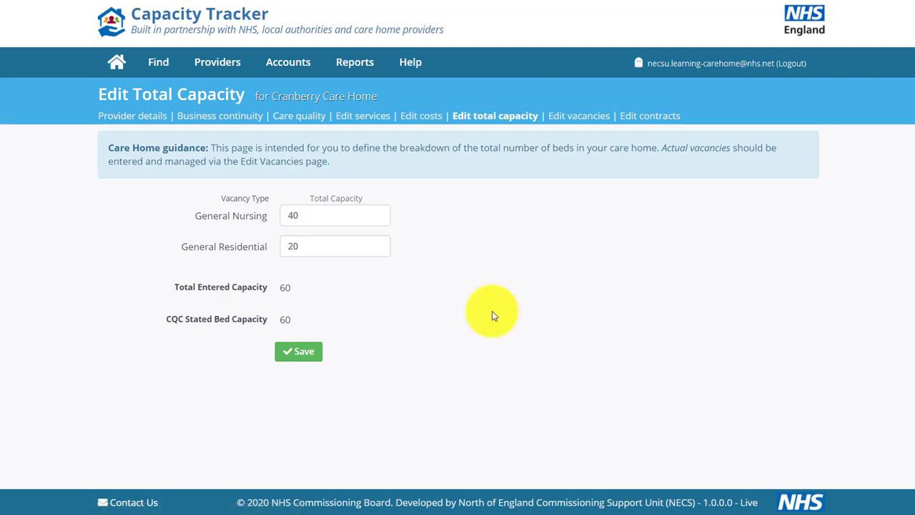
Set current vacancies to 10 General Nursing and 5 General Residential and save.
click(578, 116)
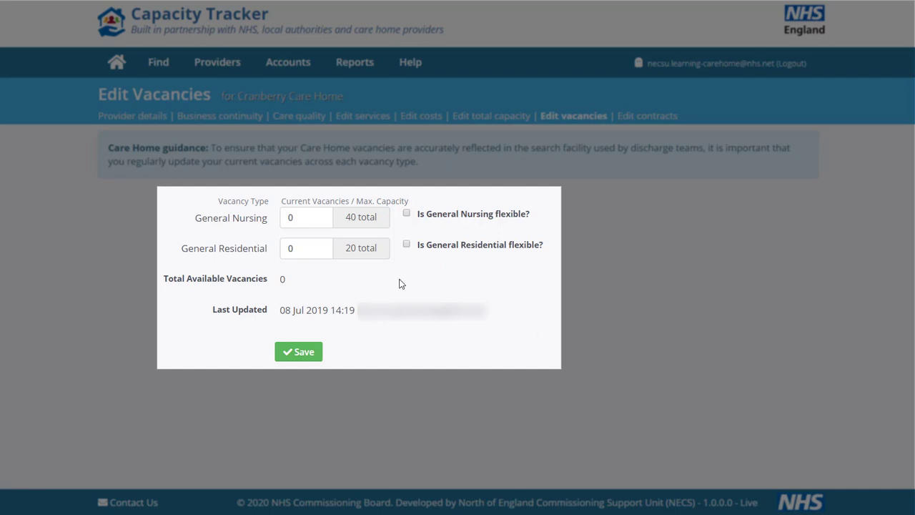
drag(299, 218, 271, 221)
text(10)
drag(297, 250, 269, 250)
text(5)
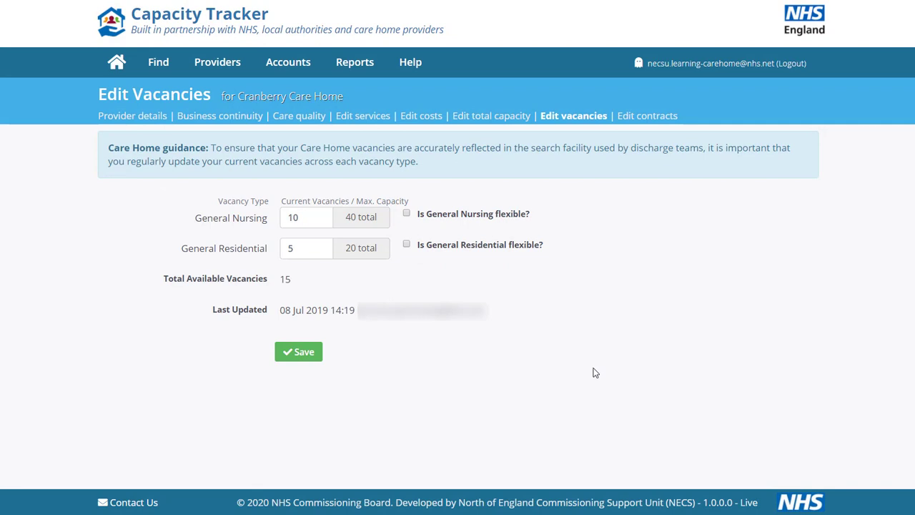
click(301, 351)
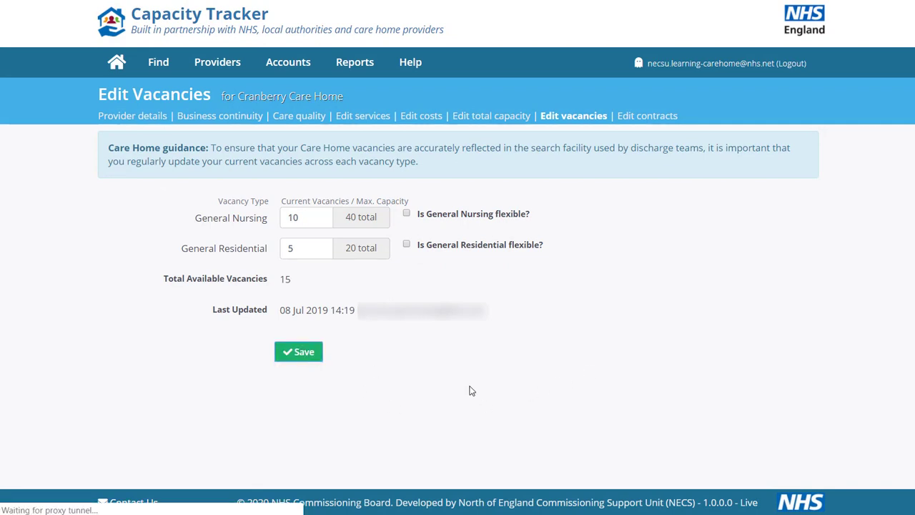
Select NHS Durham Dales, Easington and Sedgefield CCG as a contracted organisation and save the contracts.
click(648, 116)
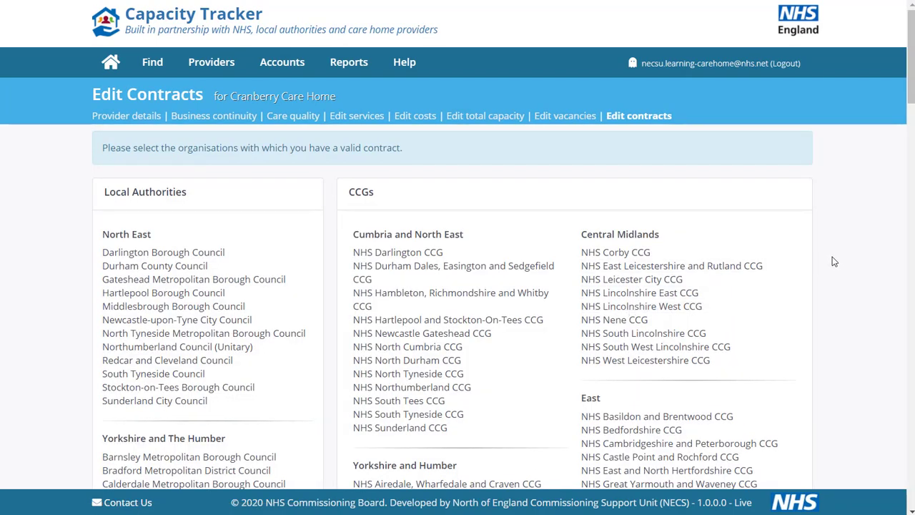
scroll(831, 260, down, 3)
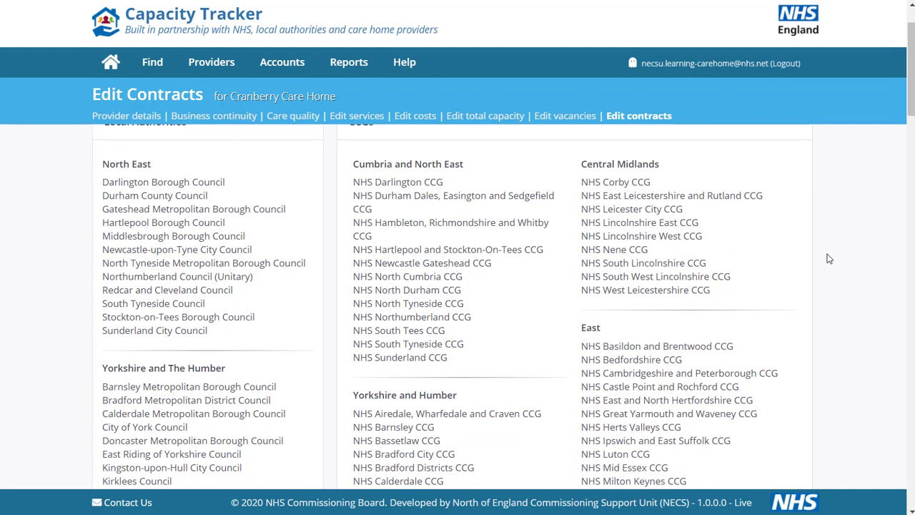
scroll(827, 257, down, 3)
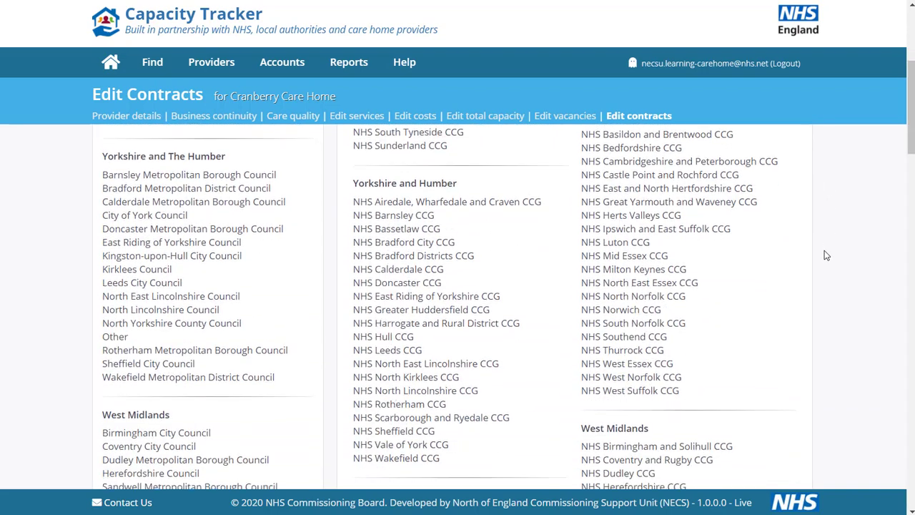
scroll(819, 254, up, 6)
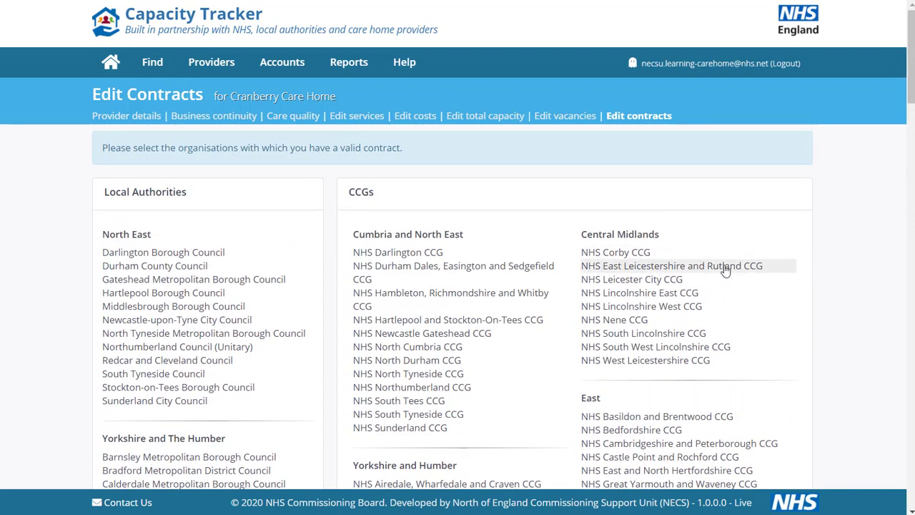
click(411, 276)
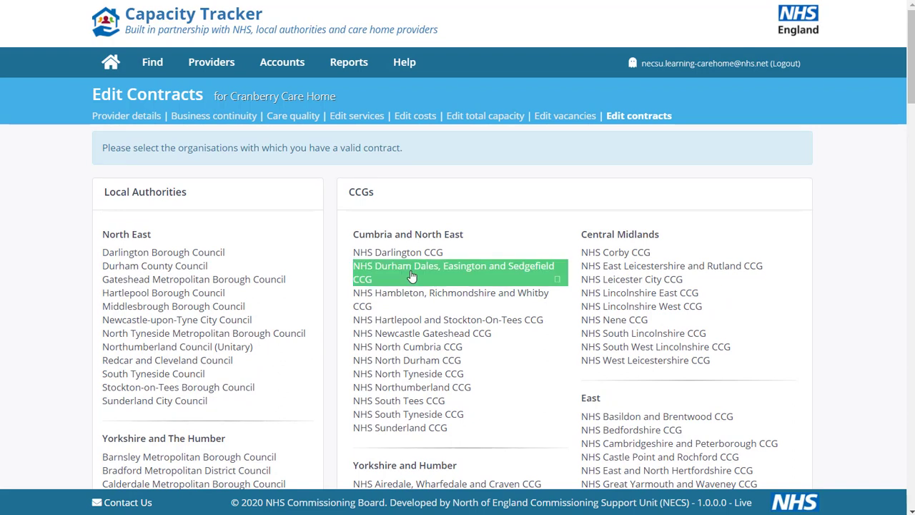
click(418, 321)
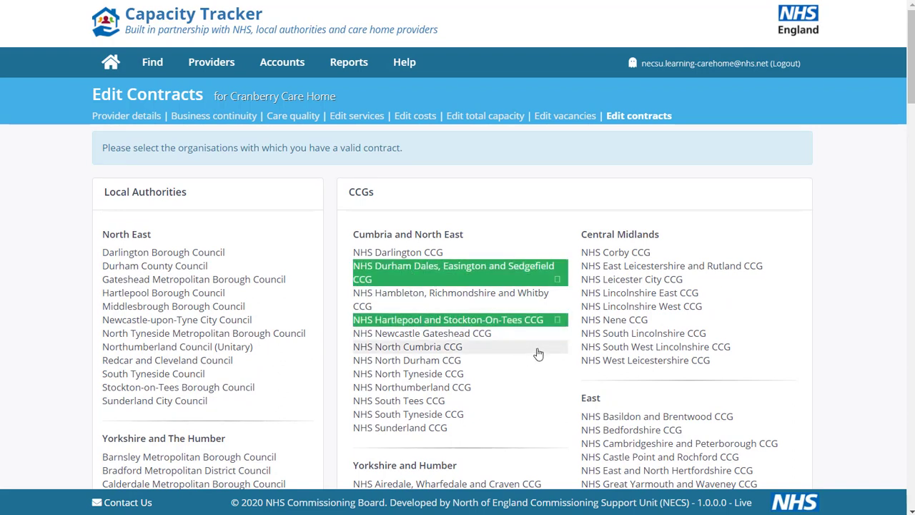
click(527, 322)
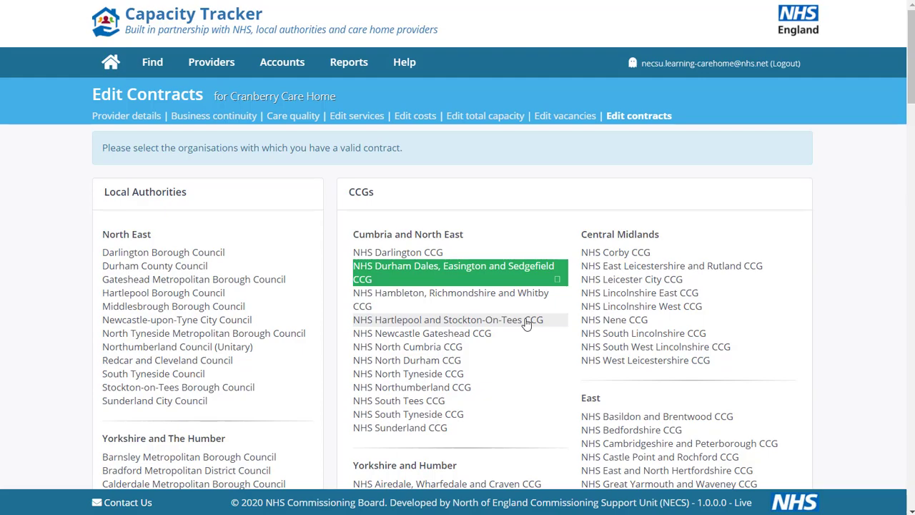
click(520, 277)
scroll(793, 300, down, 10)
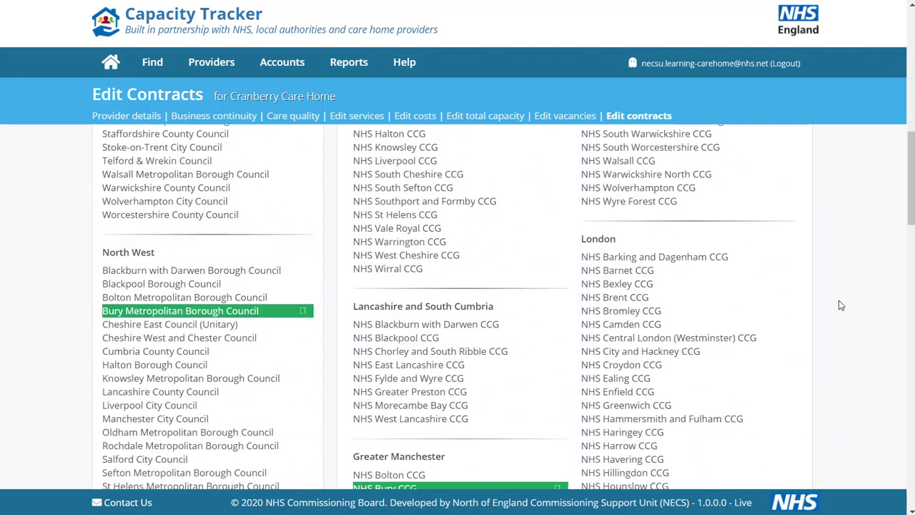
scroll(840, 307, down, 20)
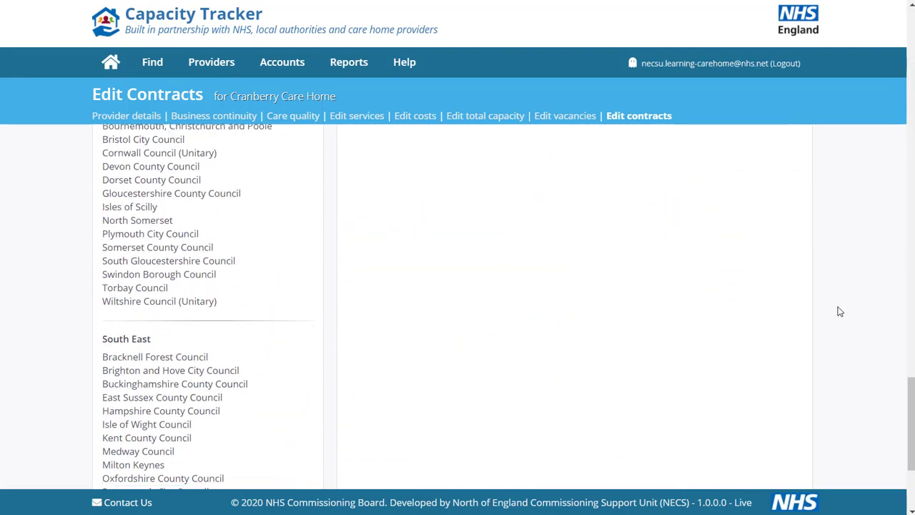
scroll(840, 311, down, 3)
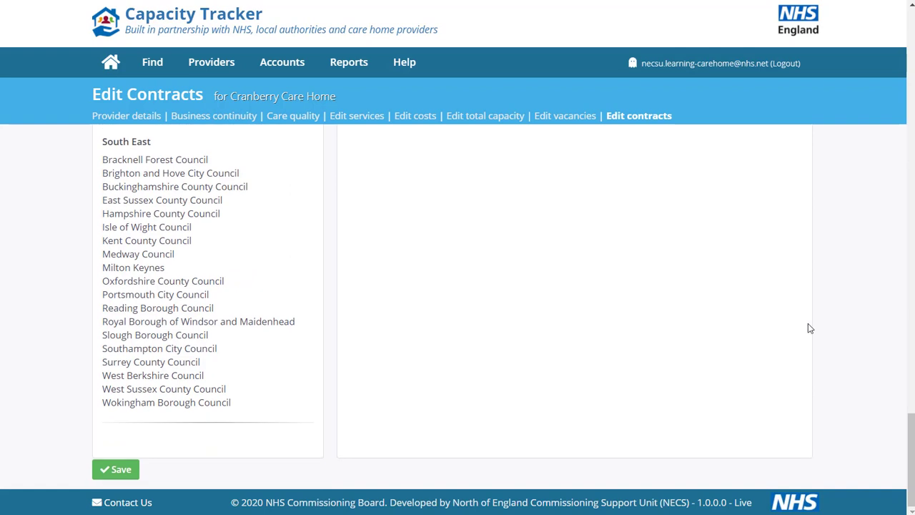
click(118, 470)
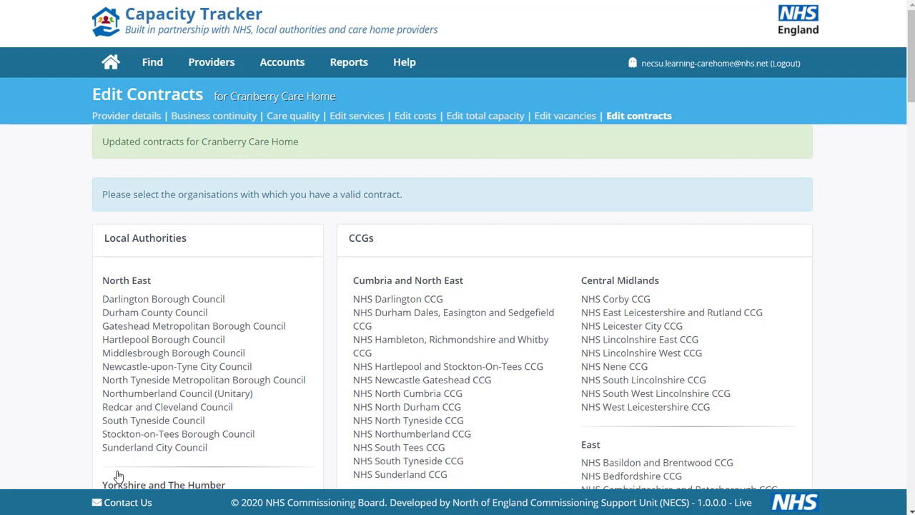
Log out of the Capacity Tracker account.
click(3, 262)
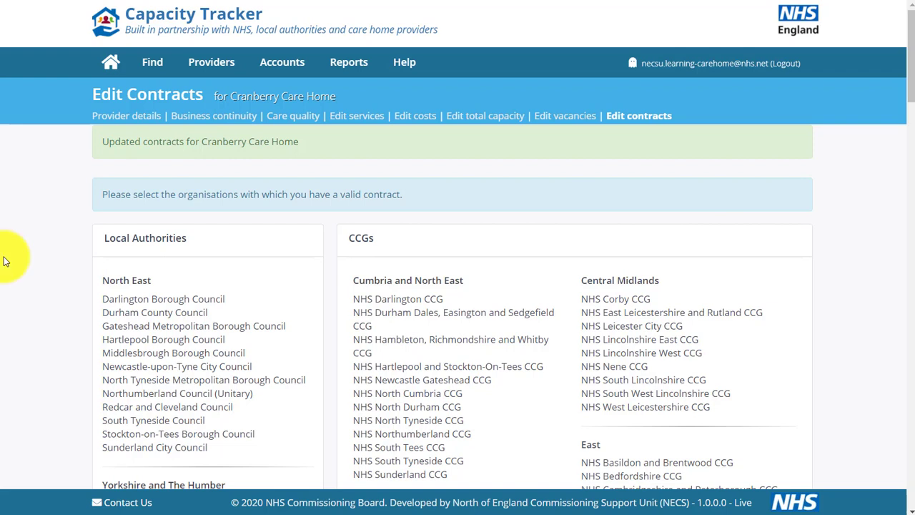
click(737, 69)
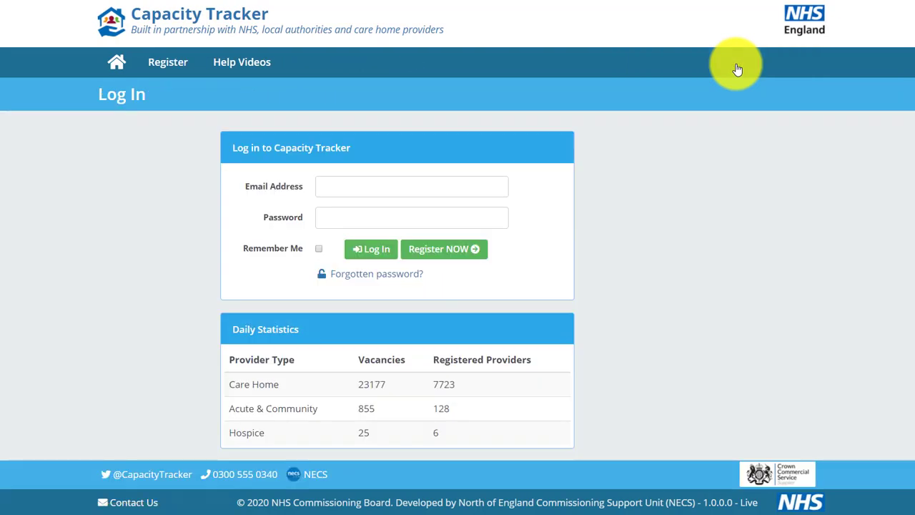